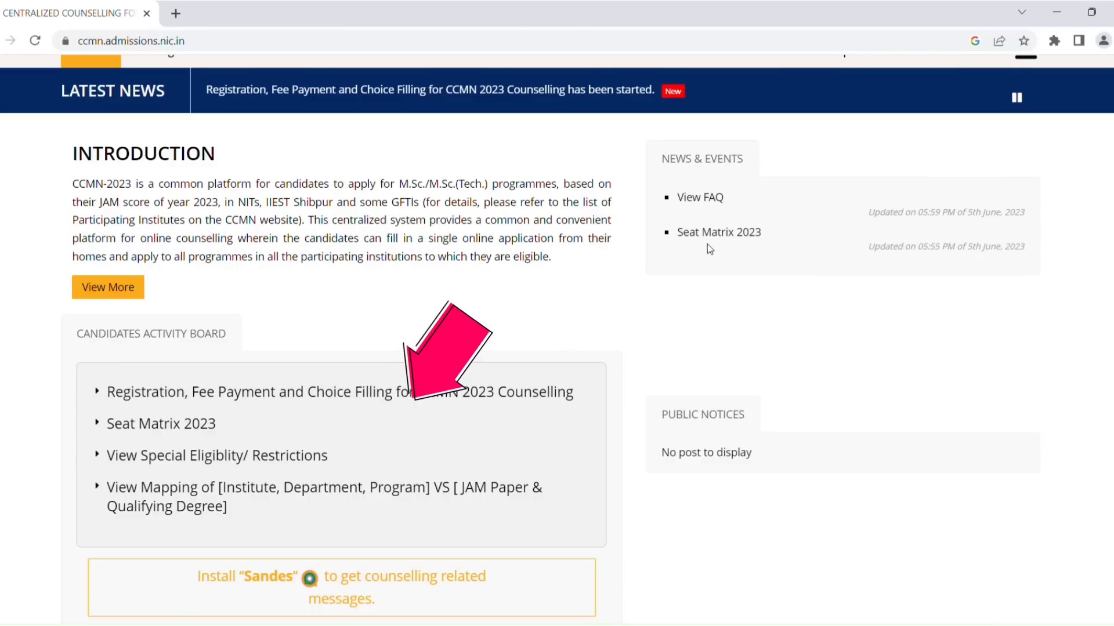
# Open the CCMN 2023 Counselling registration page, start a new candidate registration and agree to the listed conditions.
pyautogui.click(506, 392)
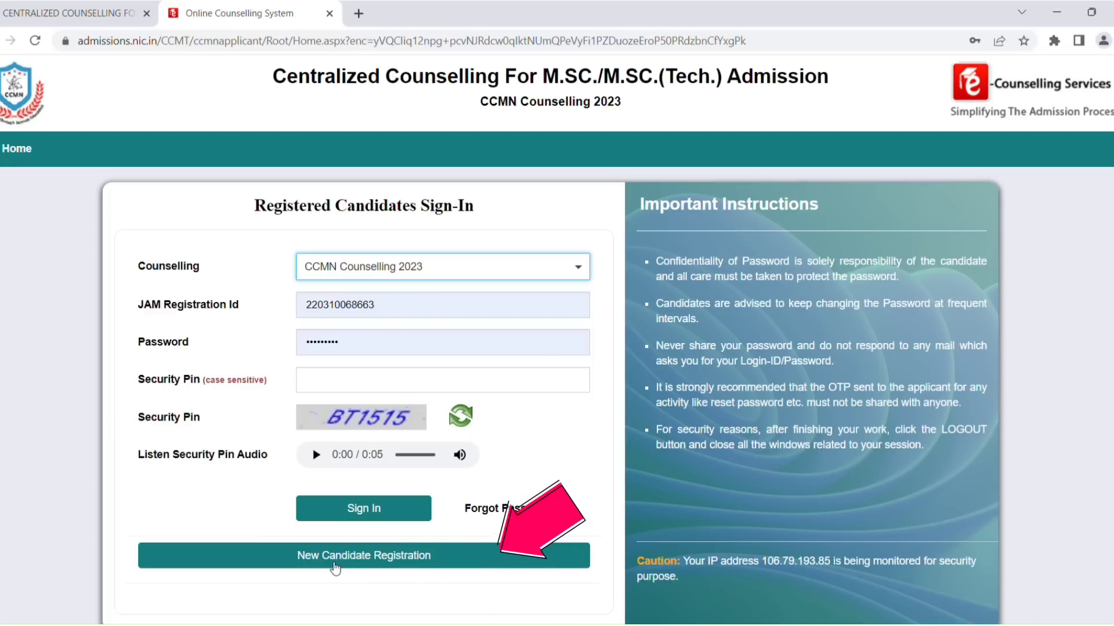
pyautogui.click(335, 568)
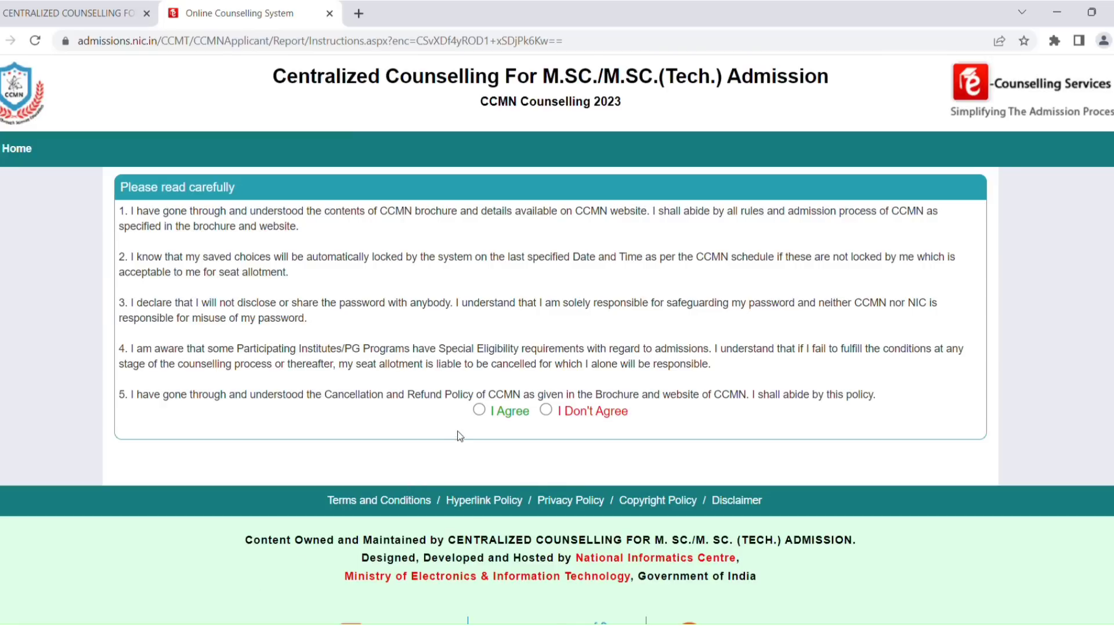
pyautogui.click(479, 412)
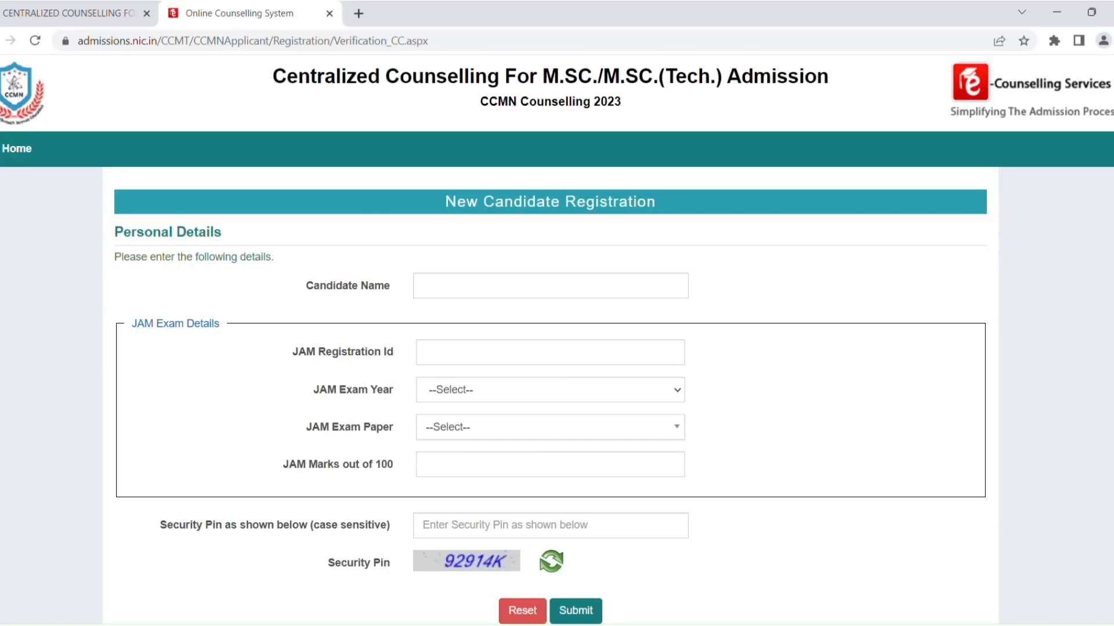
# Review the JAM Exam Paper options and the contact, password and security question fields of the new candidate registration form.
pyautogui.click(646, 425)
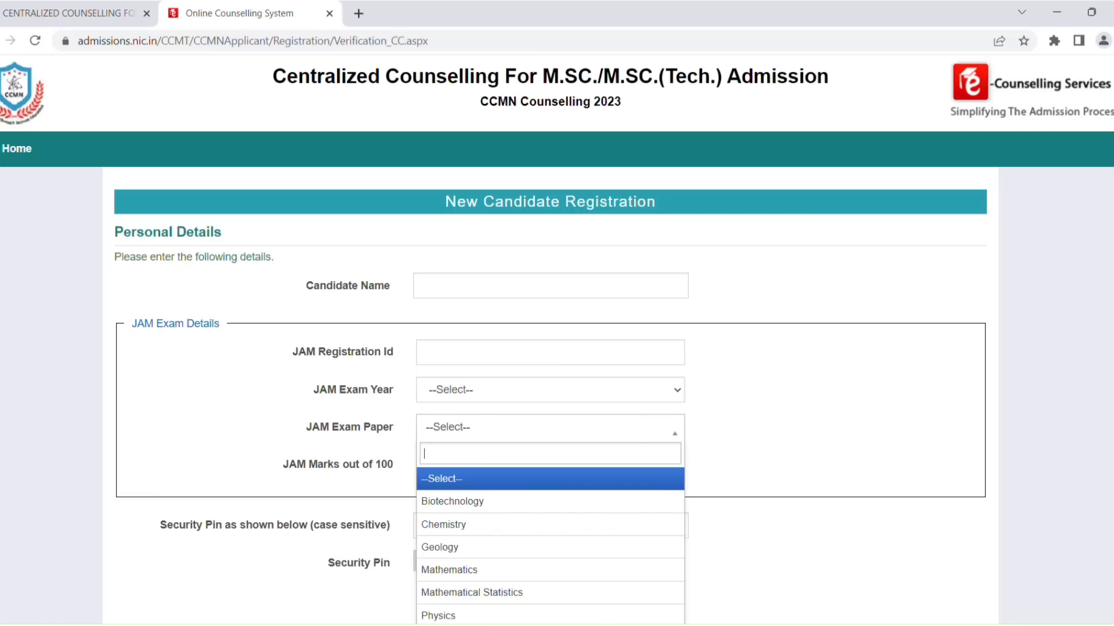
pyautogui.scroll(-2, 961, 443)
pyautogui.click(903, 459)
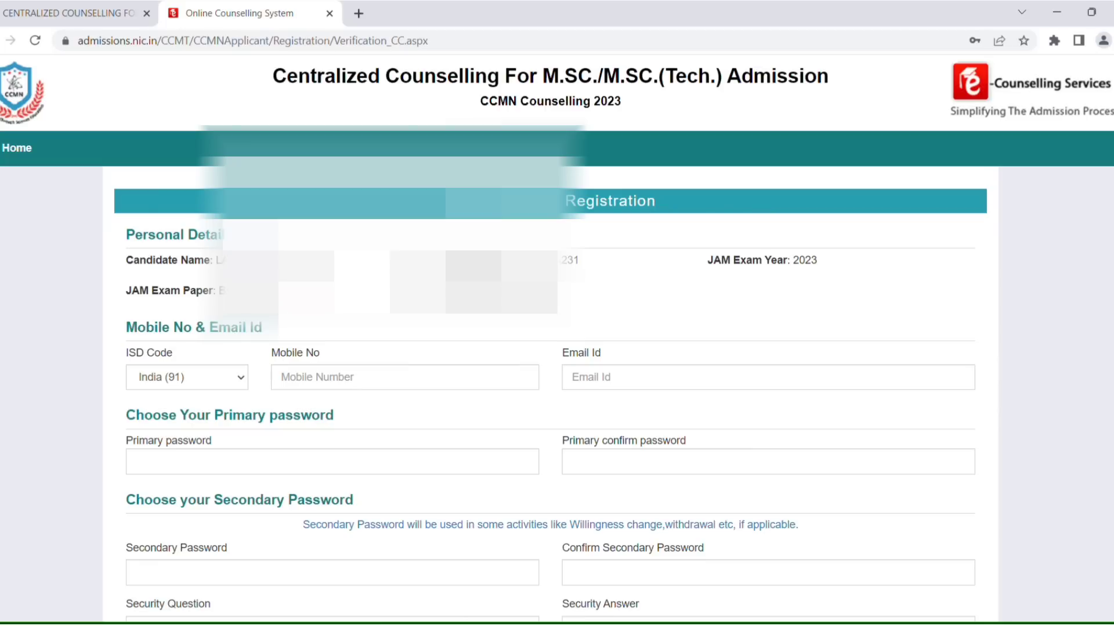
pyautogui.scroll(-2, 557, 336)
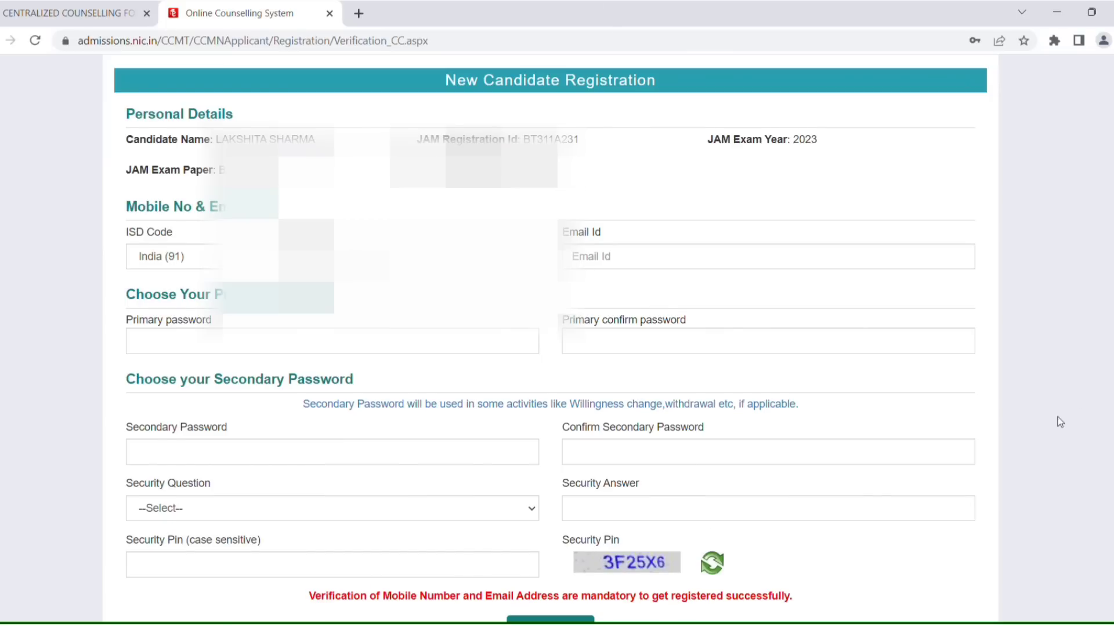
pyautogui.scroll(-1, 550, 324)
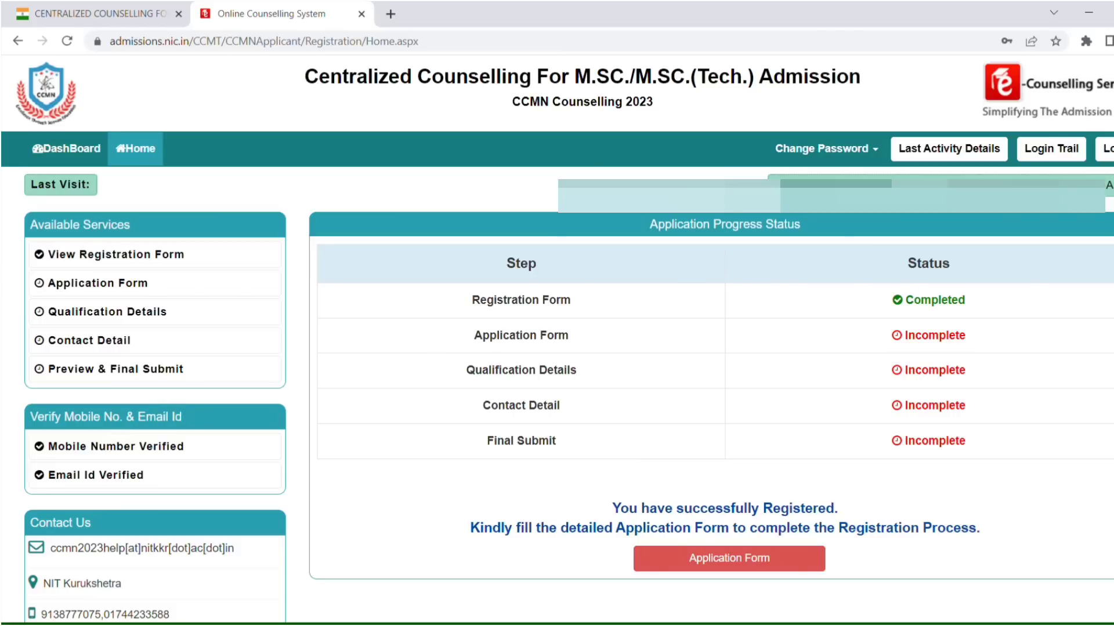
# Open the Application Form from the progress status page and look through its personal, sub category and bank account fields.
pyautogui.scroll(-2, 556, 339)
pyautogui.scroll(2, 557, 339)
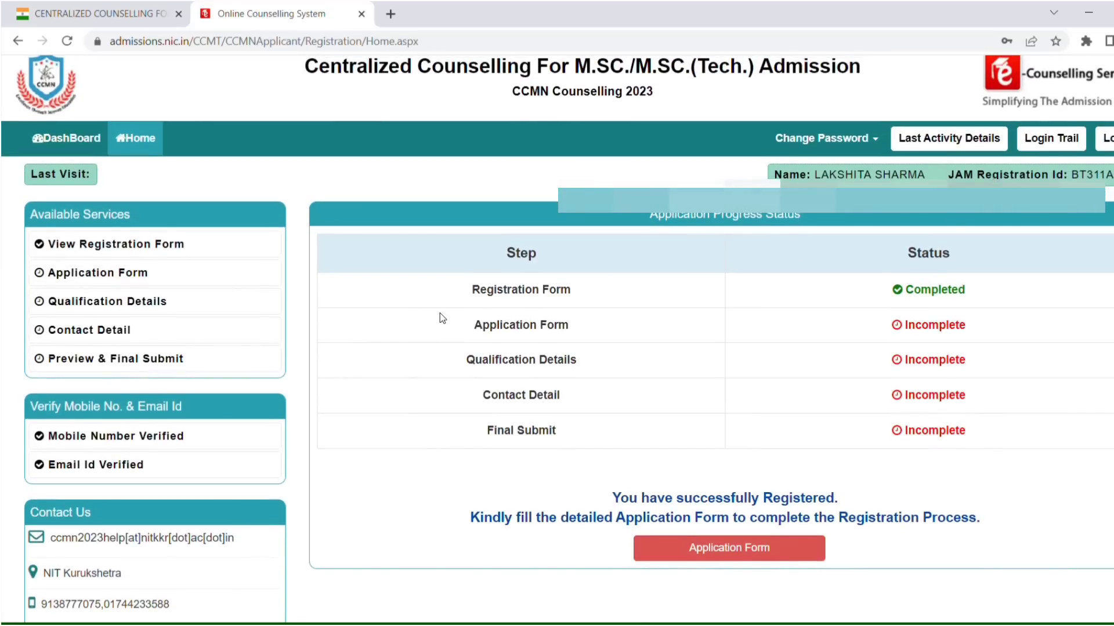
pyautogui.click(199, 284)
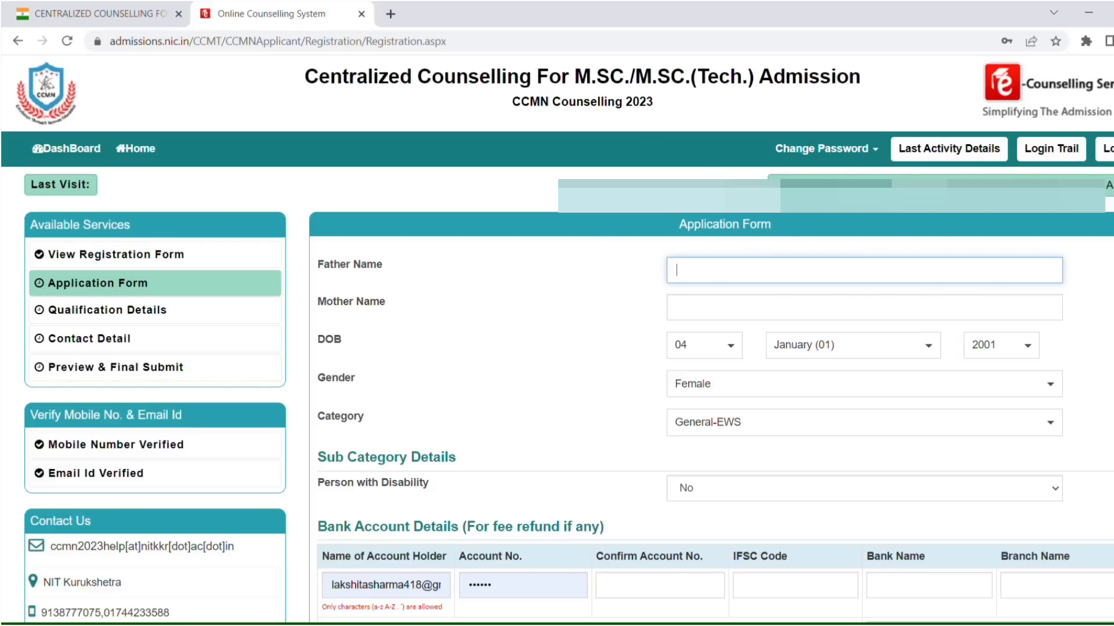
pyautogui.scroll(-3, 557, 340)
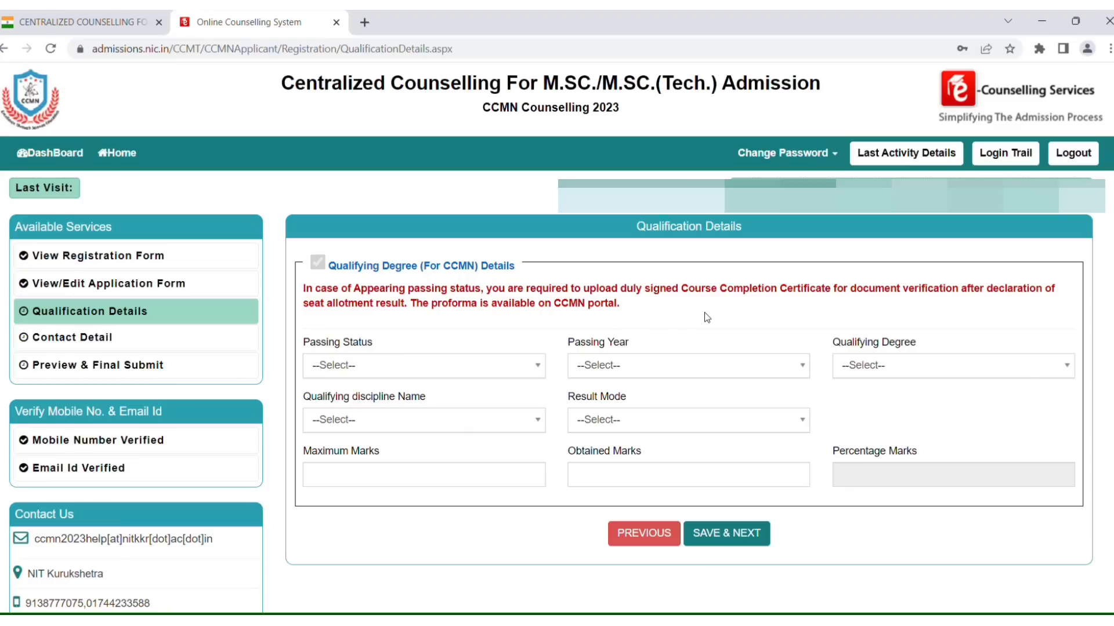
# Set the qualifying degree's passing status to Passed and view the available passing years.
pyautogui.click(485, 374)
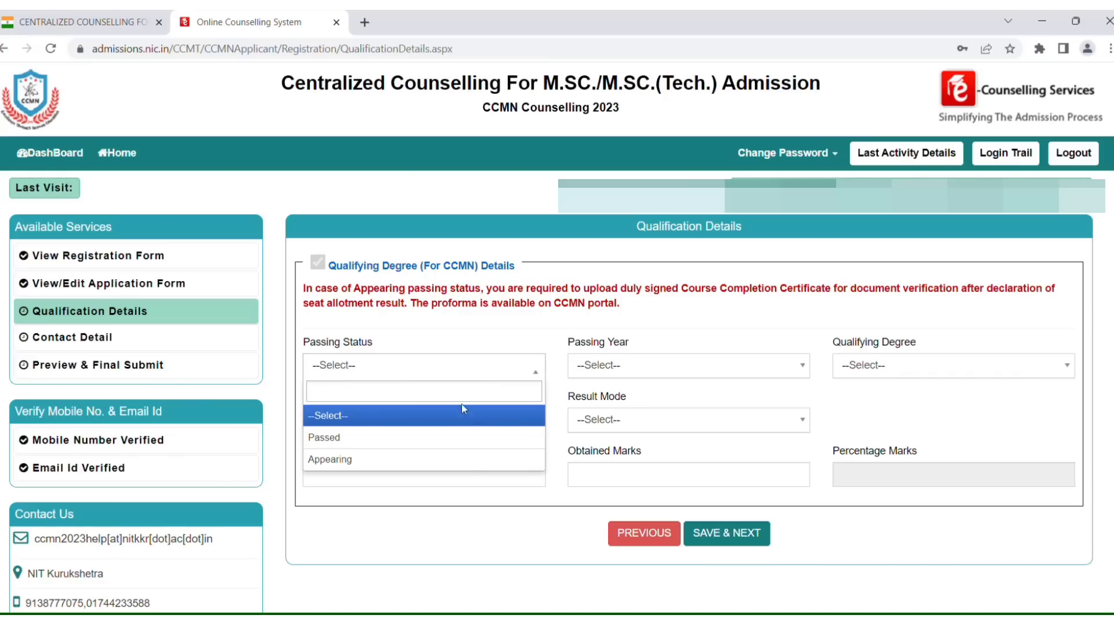
pyautogui.click(456, 437)
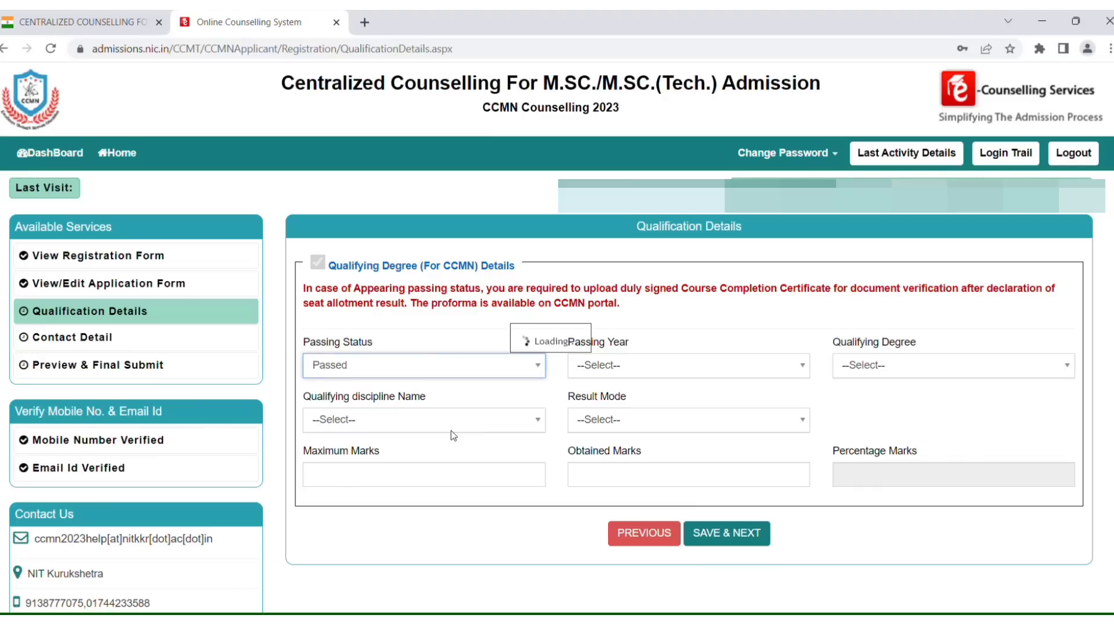
pyautogui.click(618, 376)
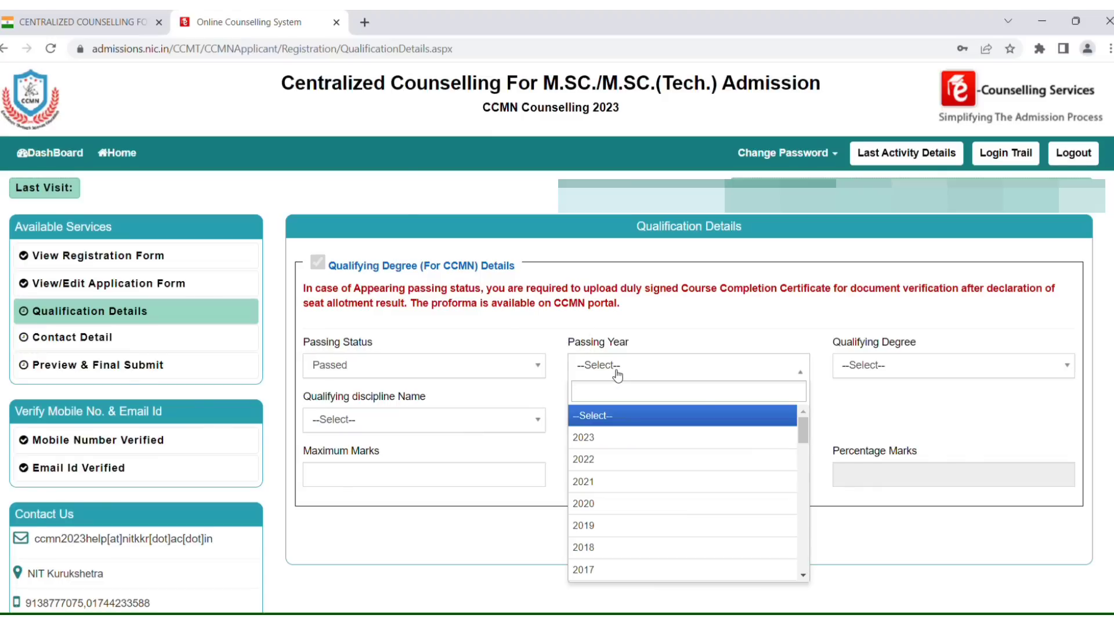
# Set the qualifying degree's passing status to Appearing and the passing year to 2023.
pyautogui.click(505, 365)
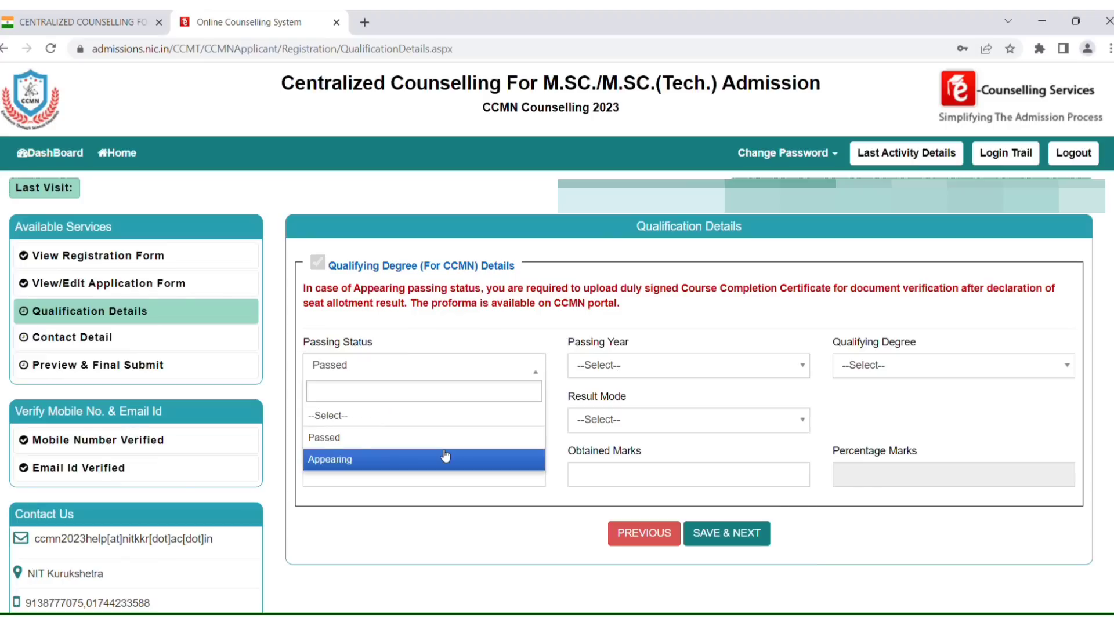
pyautogui.click(444, 457)
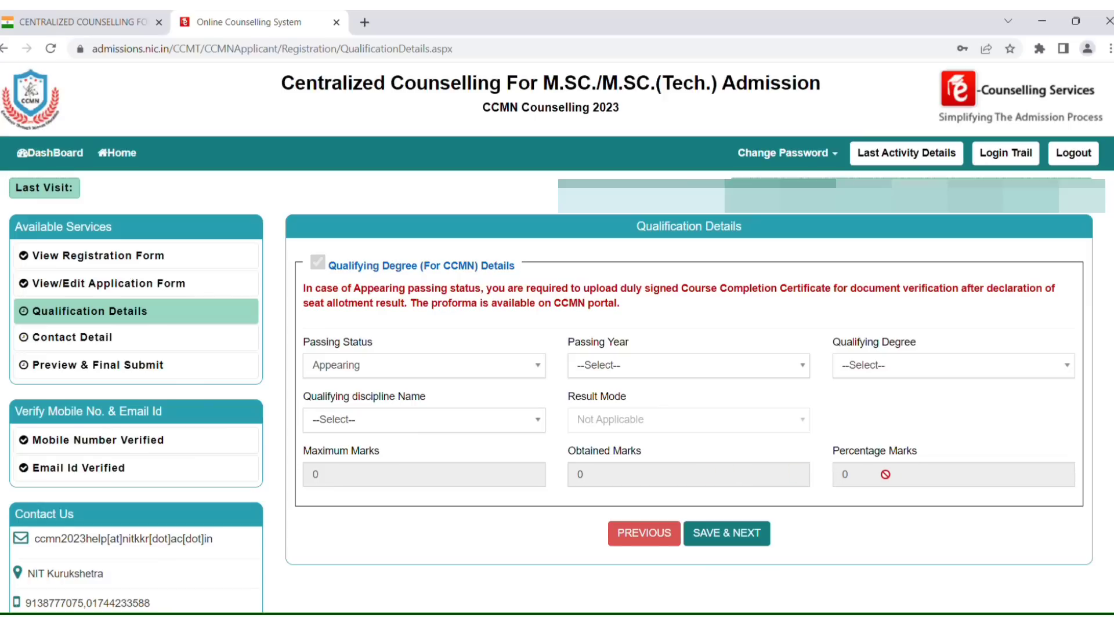
pyautogui.click(766, 377)
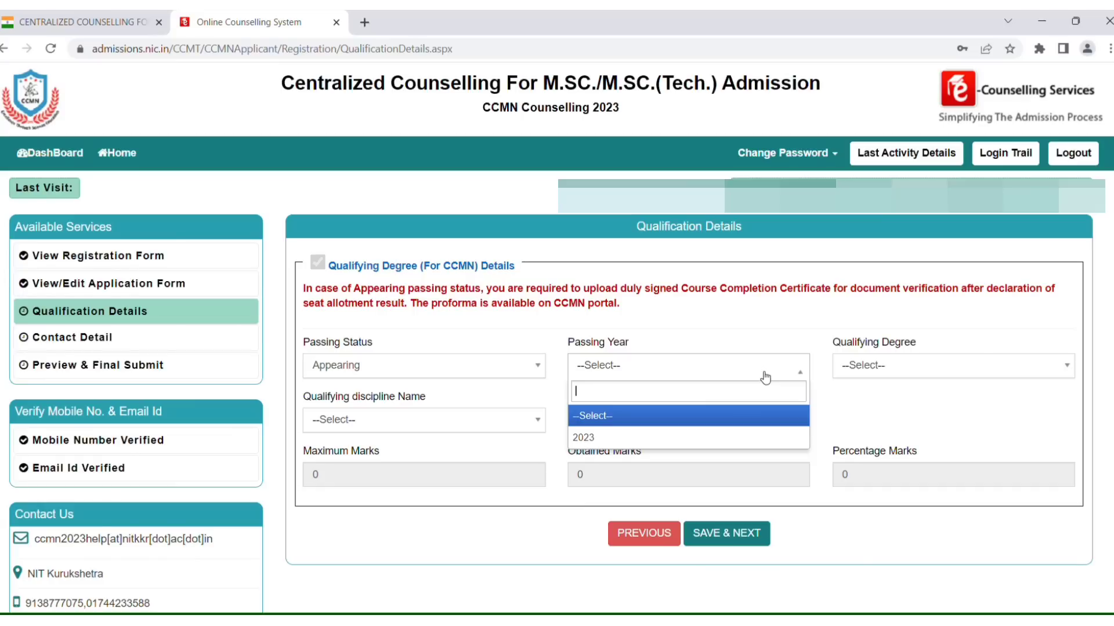
pyautogui.click(754, 439)
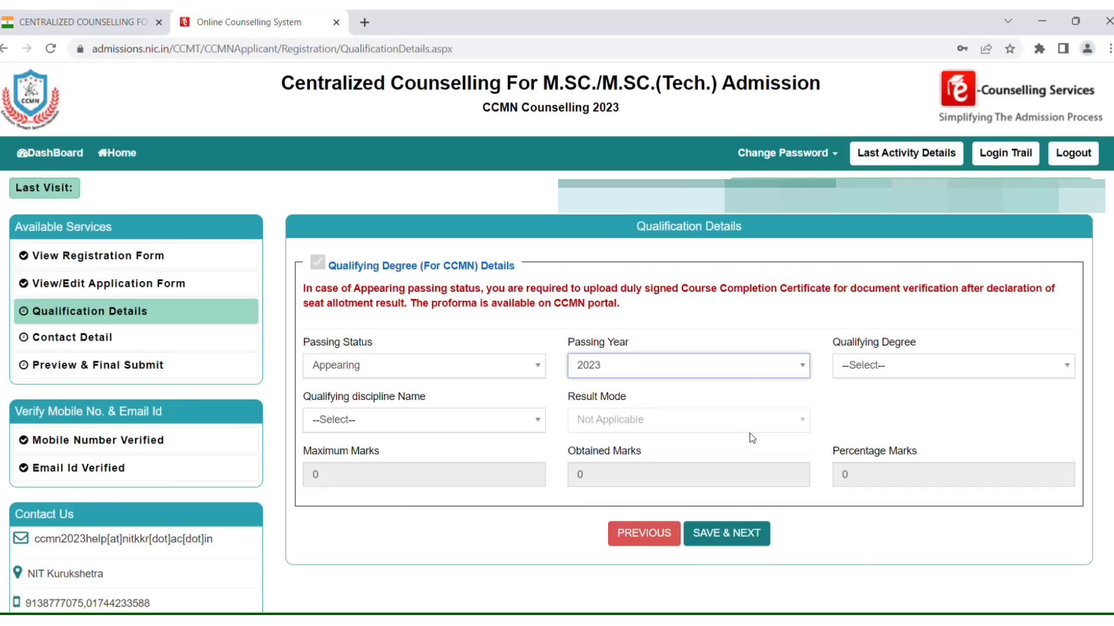
# Examine the available options for the qualifying degree and the qualifying discipline name, and check the result mode field.
pyautogui.click(901, 365)
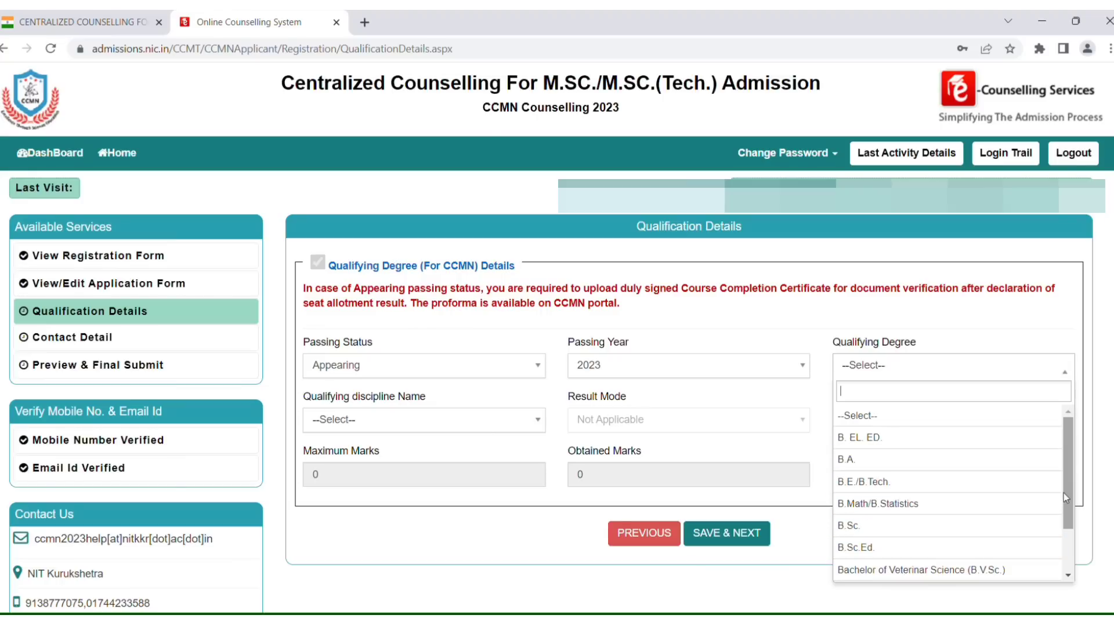
pyautogui.moveTo(1067, 506)
pyautogui.mouseDown()
pyautogui.moveTo(1073, 537)
pyautogui.moveTo(1073, 522)
pyautogui.mouseUp()
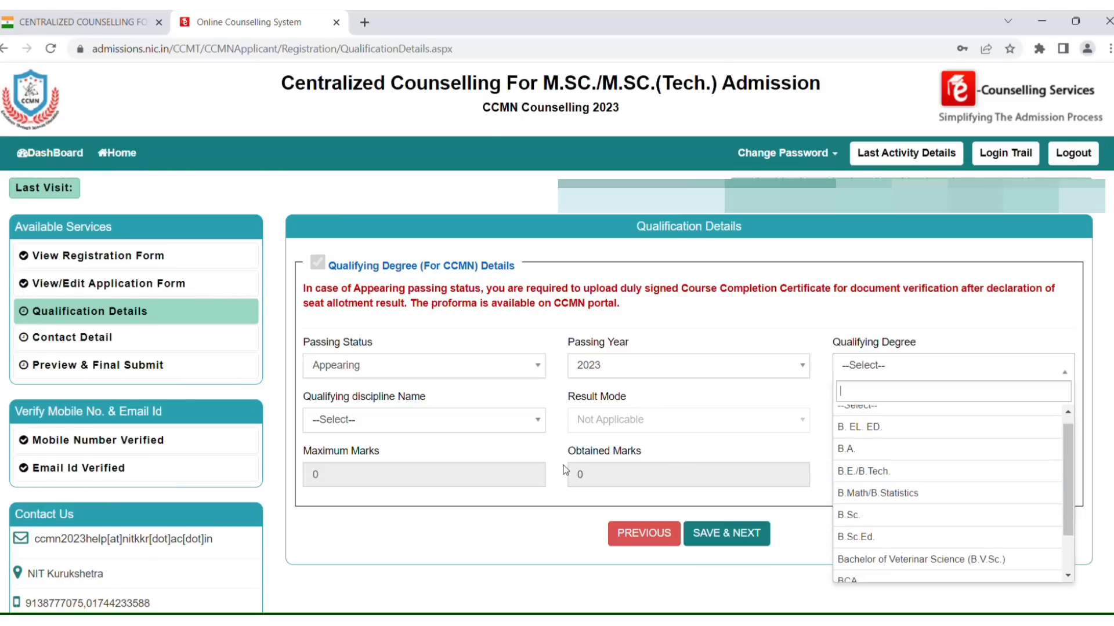
pyautogui.click(540, 420)
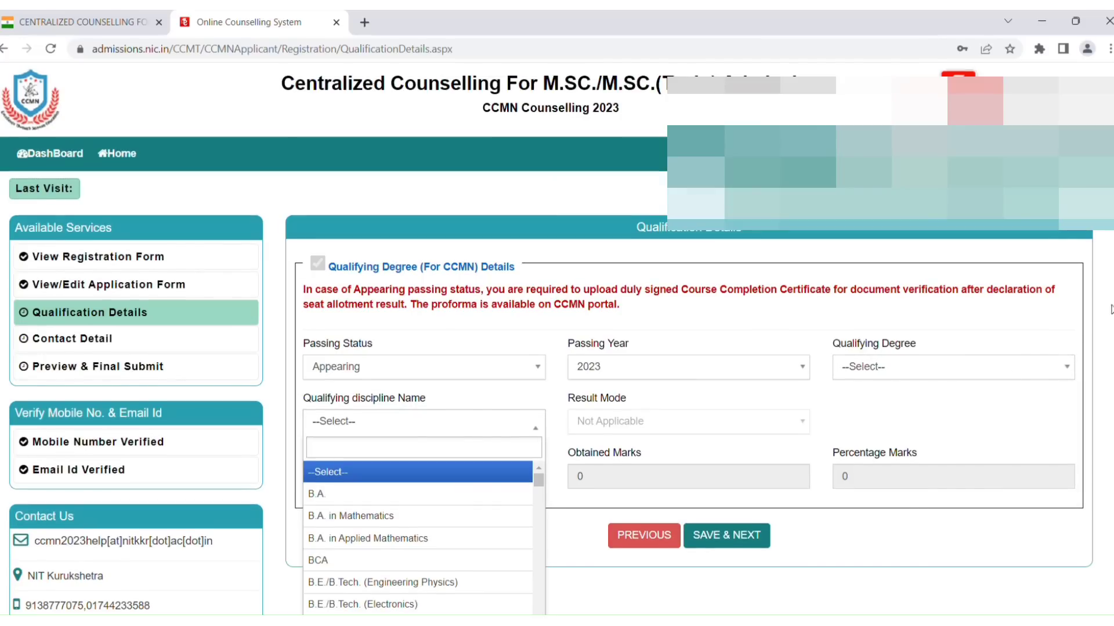
pyautogui.scroll(-2, 787, 406)
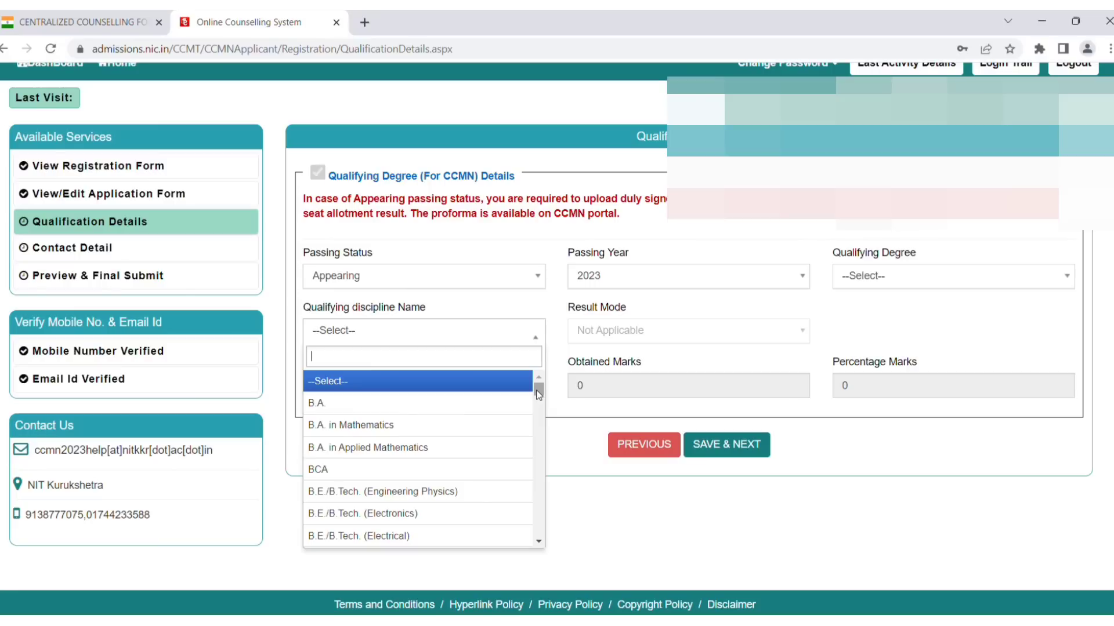
pyautogui.moveTo(539, 395); pyautogui.dragTo(539, 410)
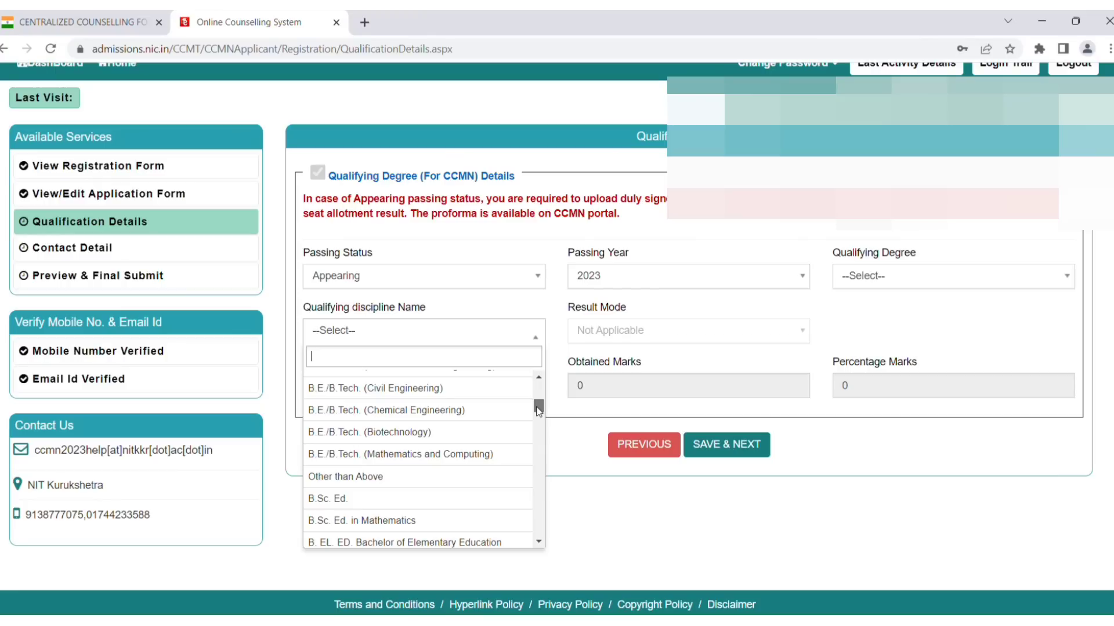
pyautogui.moveTo(539, 411); pyautogui.dragTo(539, 409)
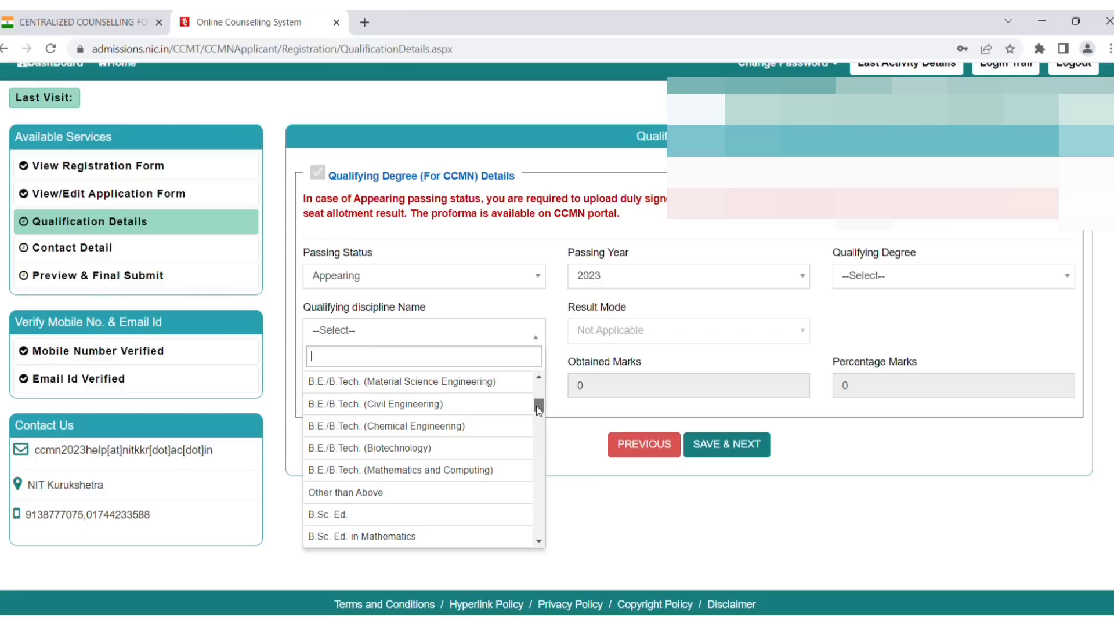
pyautogui.moveTo(539, 411); pyautogui.dragTo(539, 424)
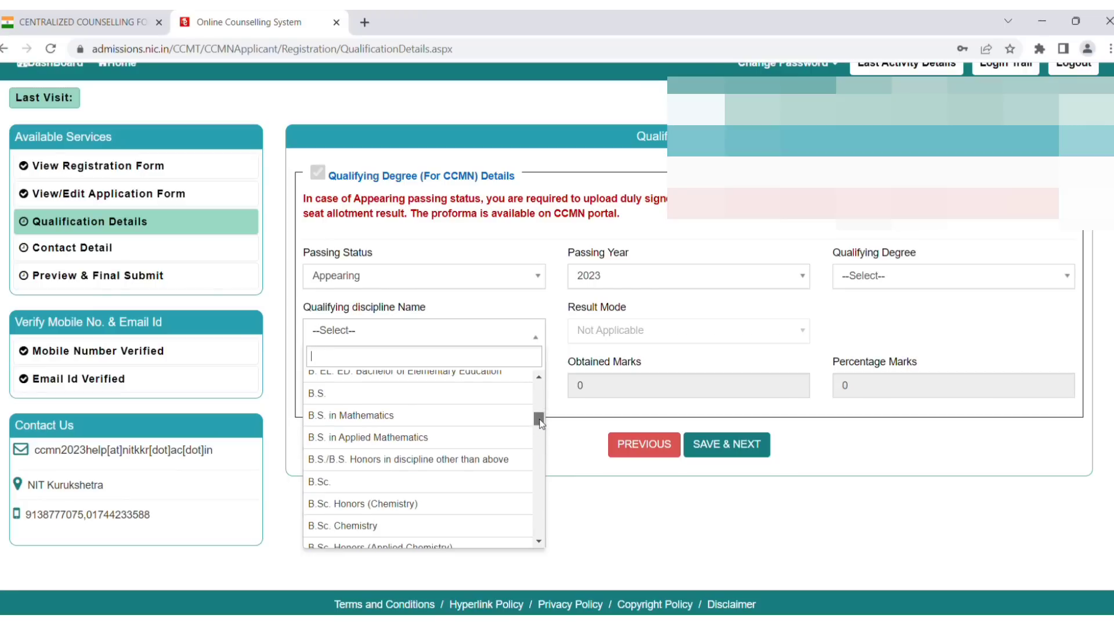
pyautogui.moveTo(540, 423); pyautogui.dragTo(540, 434)
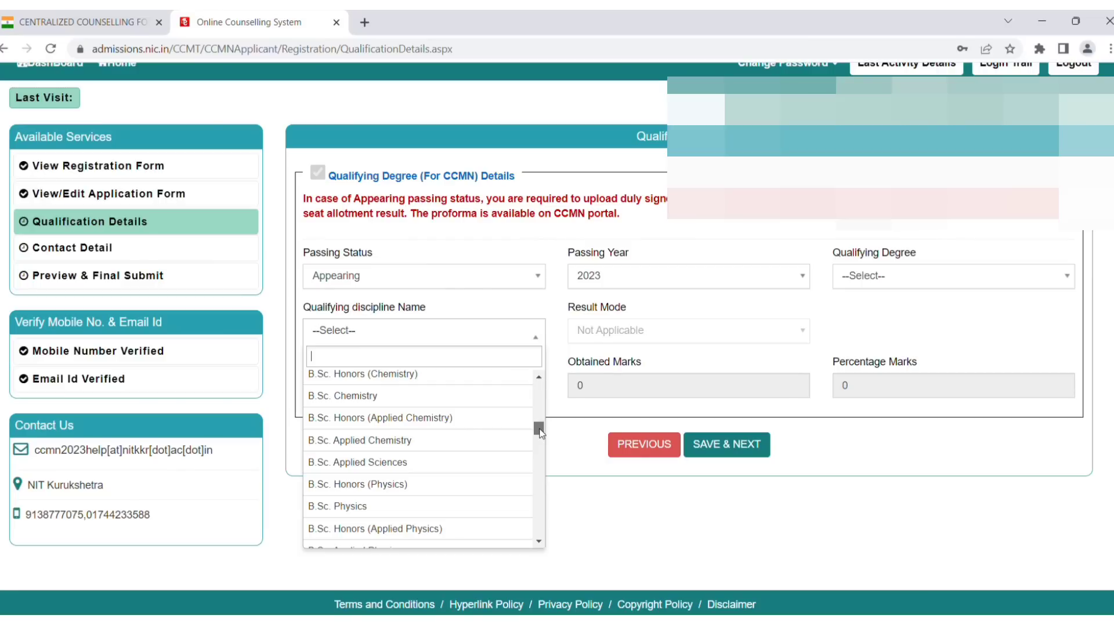
pyautogui.moveTo(540, 434); pyautogui.dragTo(540, 435)
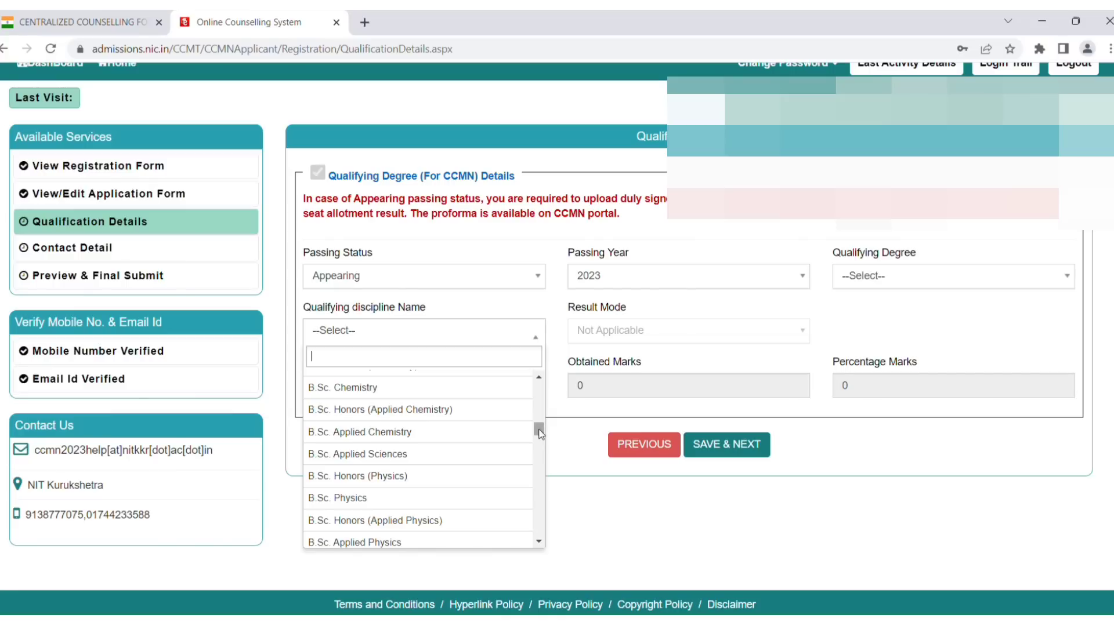
pyautogui.click(671, 331)
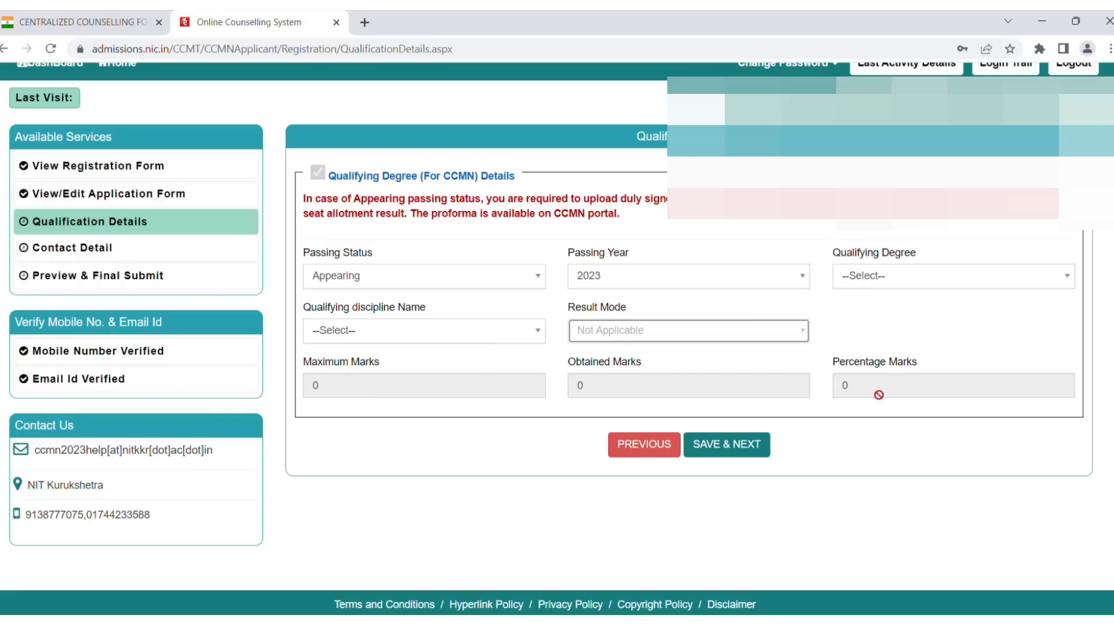
# Save the qualification details and look through the correspondence and permanent address fields of the contact details form.
pyautogui.click(759, 462)
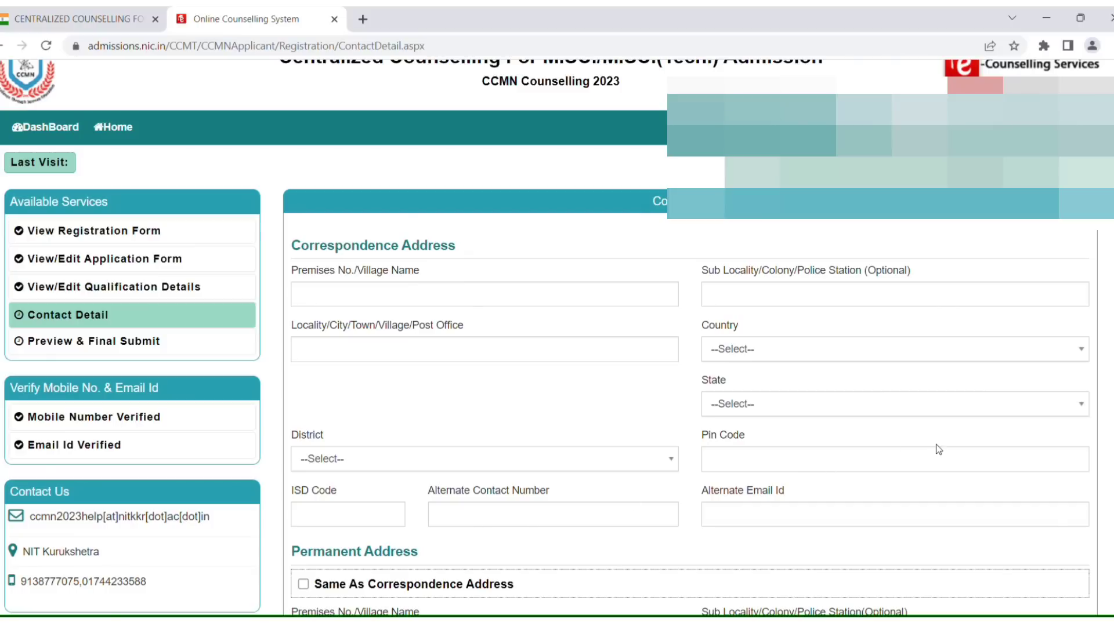
pyautogui.scroll(-3, 557, 348)
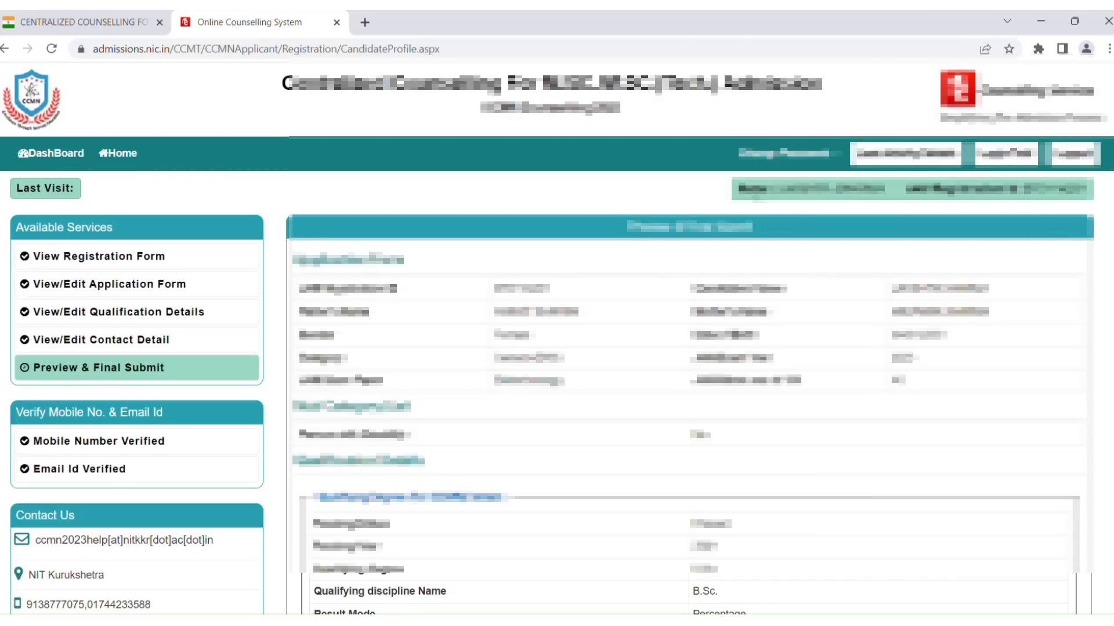
# Review the application preview through the qualification, contact and bank details down to the declaration and final submit section.
pyautogui.moveTo(745, 189); pyautogui.dragTo(1076, 156)
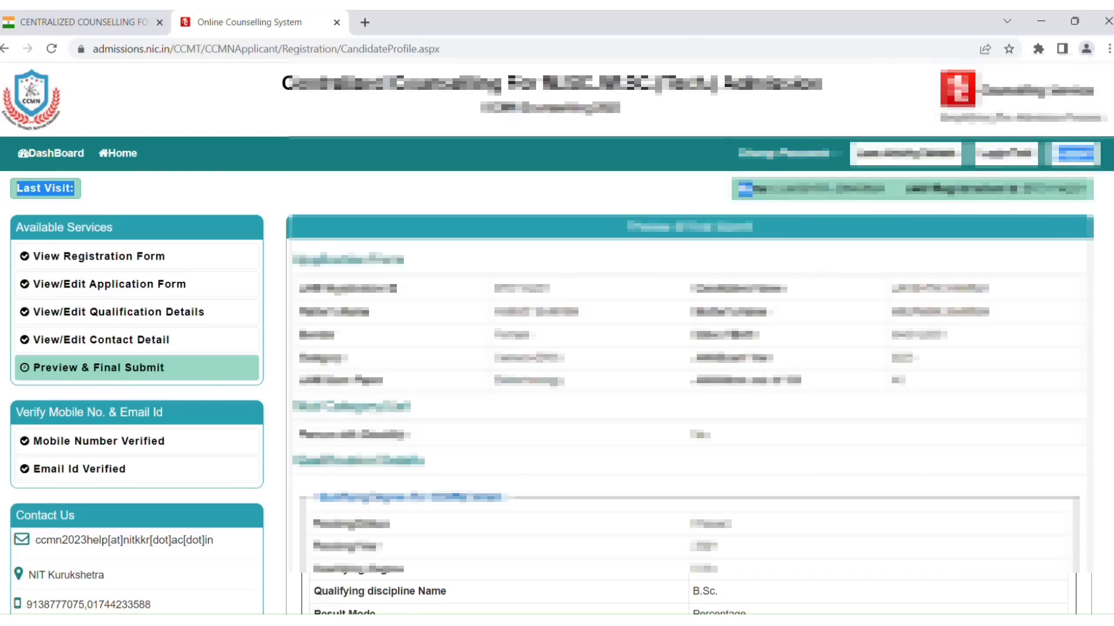
pyautogui.scroll(-4, 556, 336)
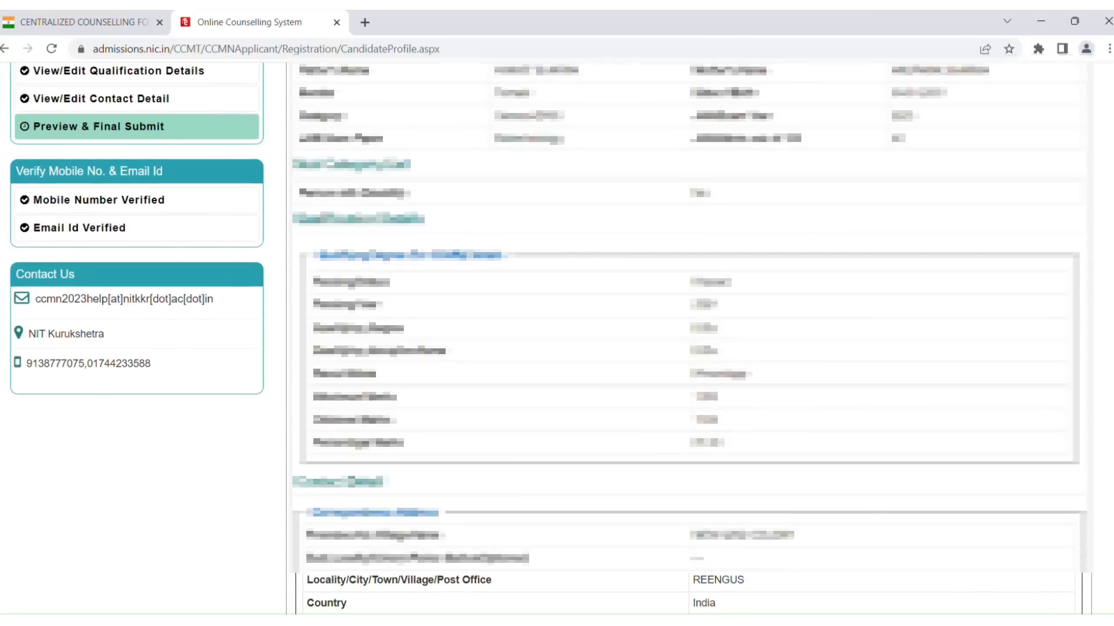
pyautogui.scroll(-8, 556, 336)
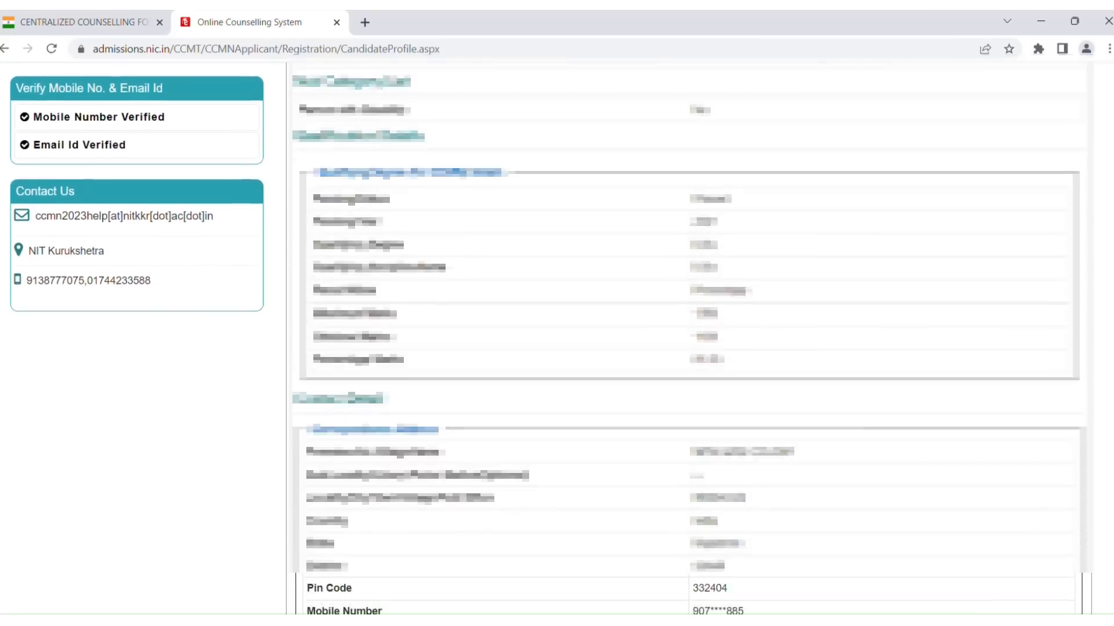
pyautogui.scroll(-4, 557, 337)
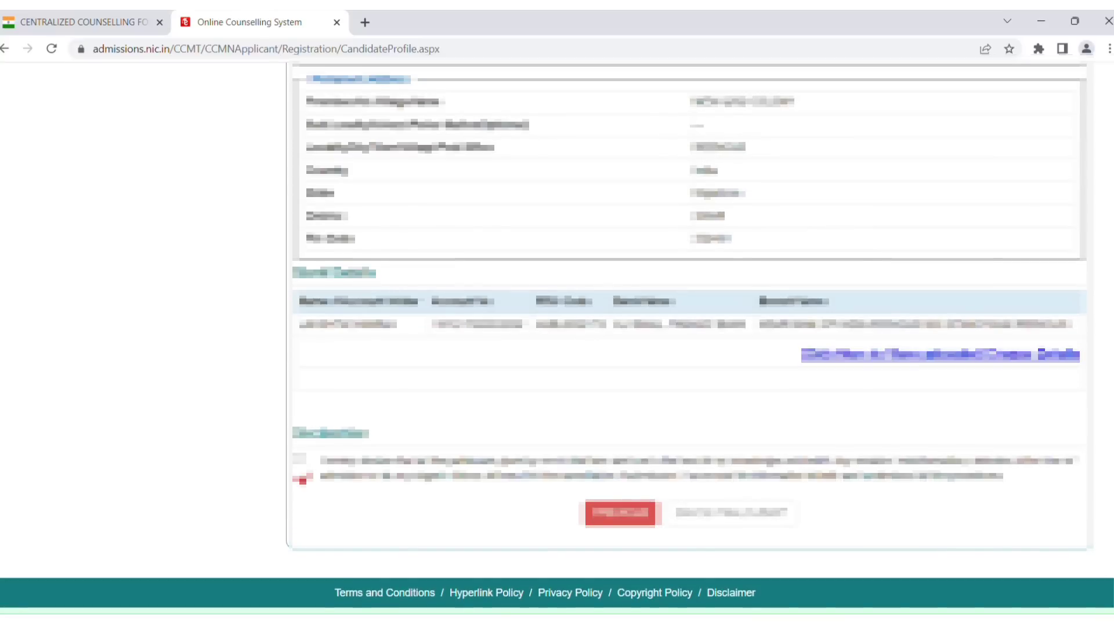
pyautogui.scroll(1, 302, 481)
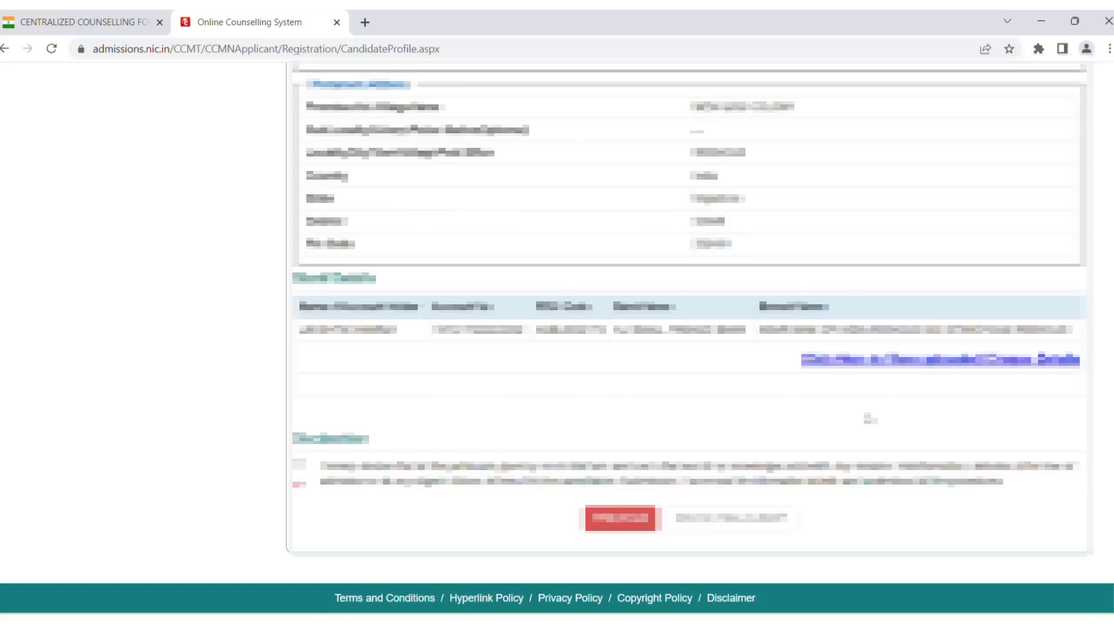
pyautogui.scroll(-1, 640, 413)
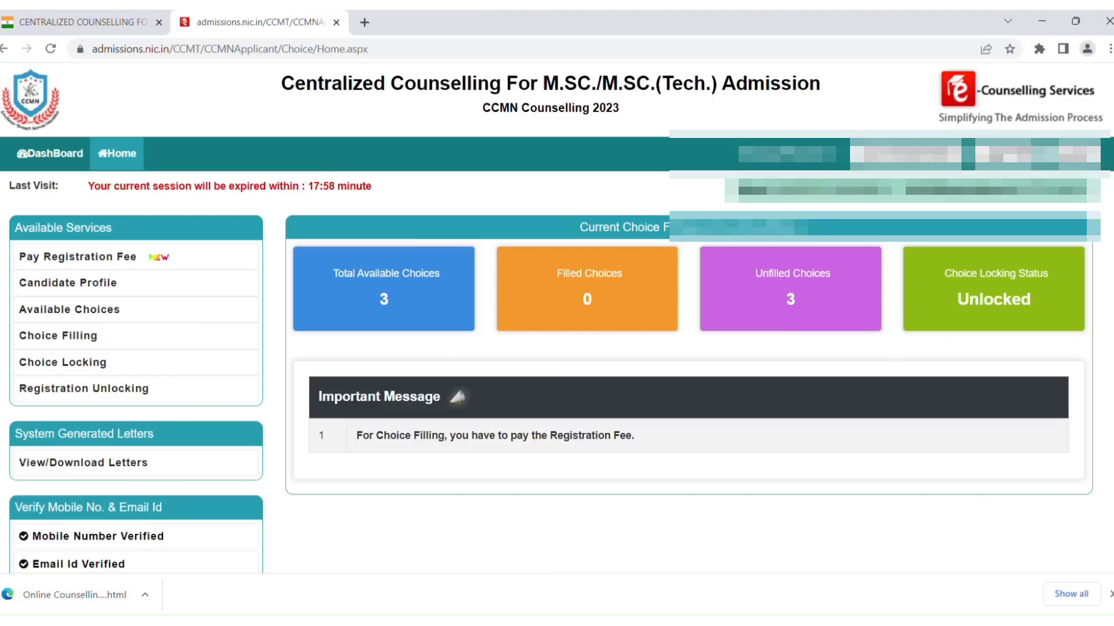
# Start the registration fee payment with Online Payment as the mode and HDFC Bank Payment Gateway as the provider.
pyautogui.scroll(-3, 556, 348)
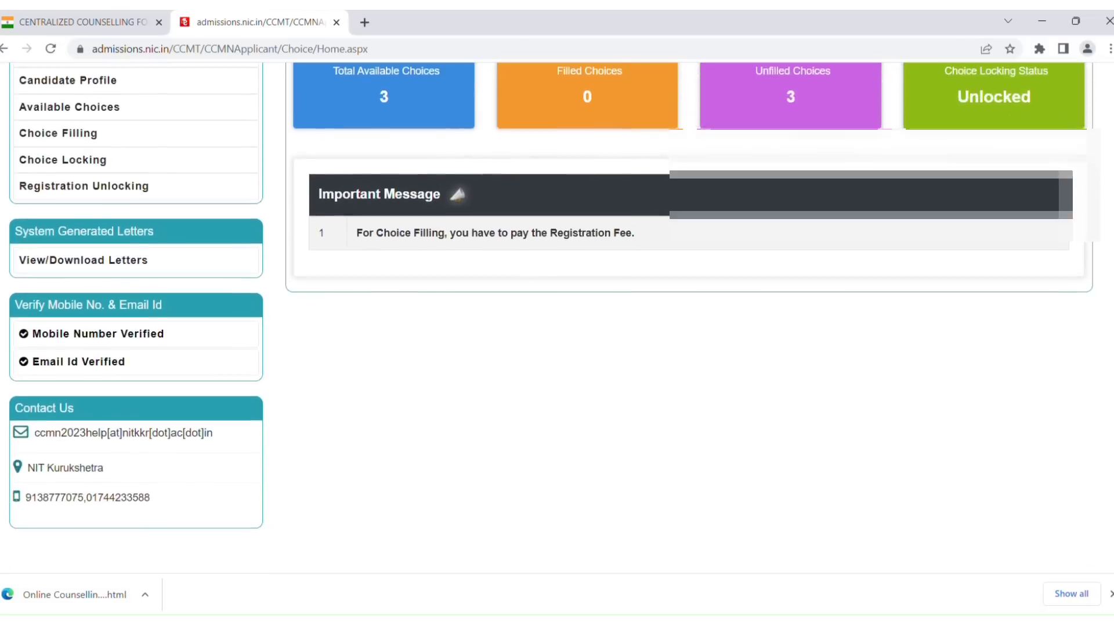
pyautogui.scroll(3, 557, 348)
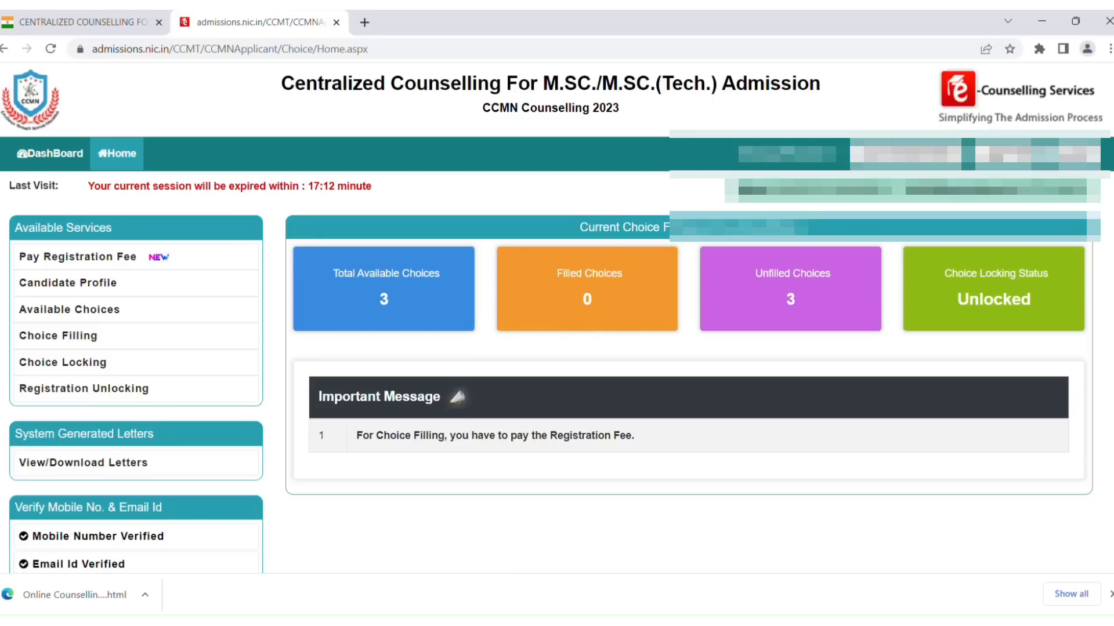
pyautogui.click(179, 261)
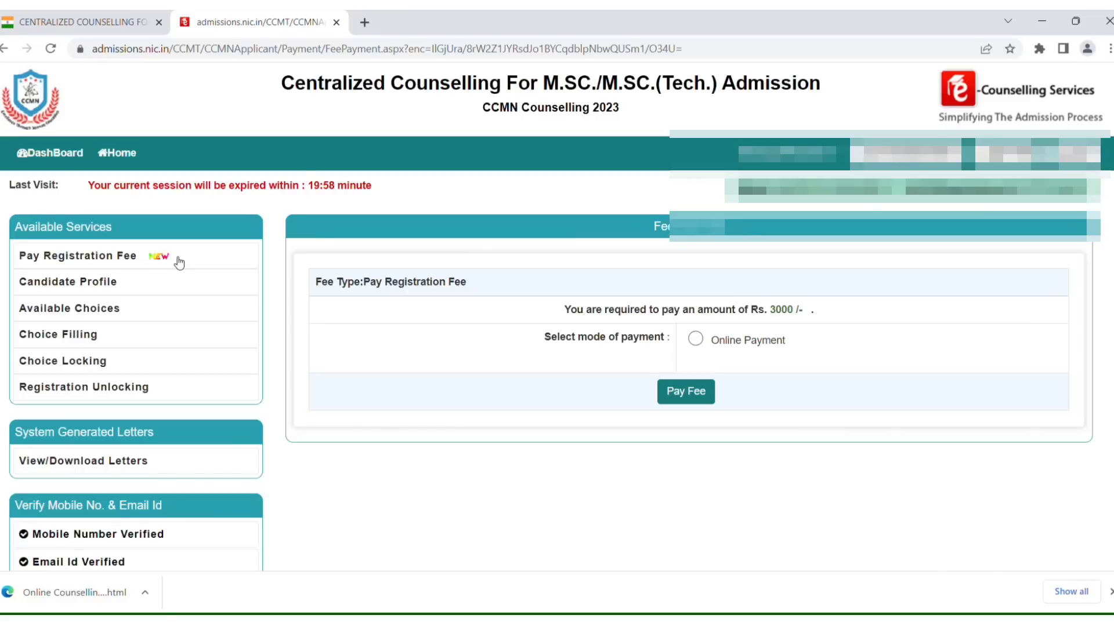
pyautogui.click(695, 339)
pyautogui.click(685, 392)
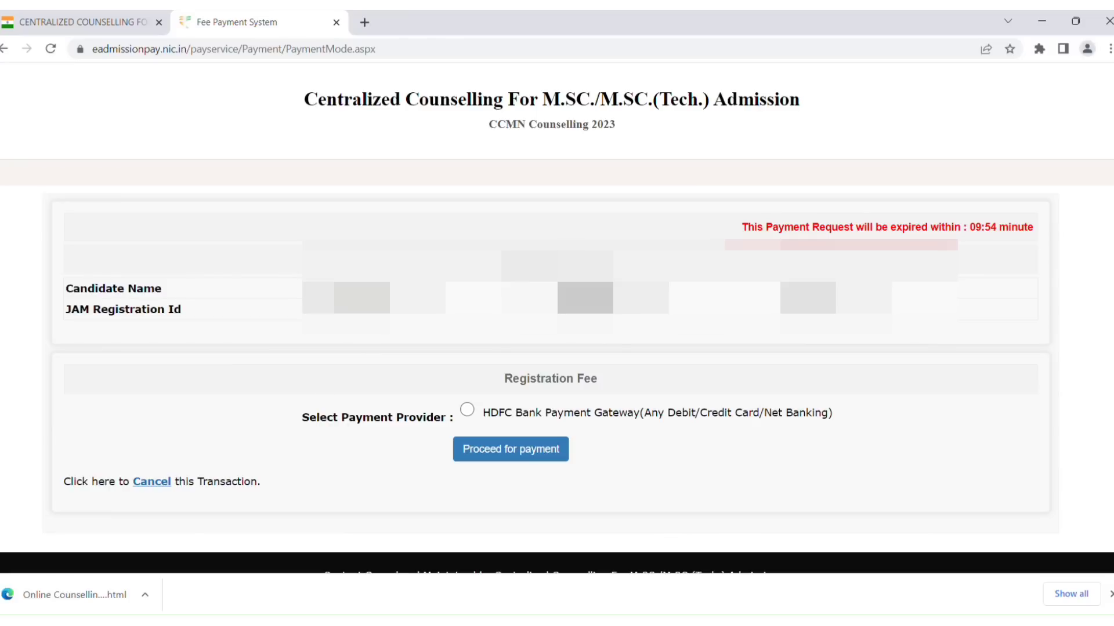
pyautogui.click(468, 410)
pyautogui.click(497, 456)
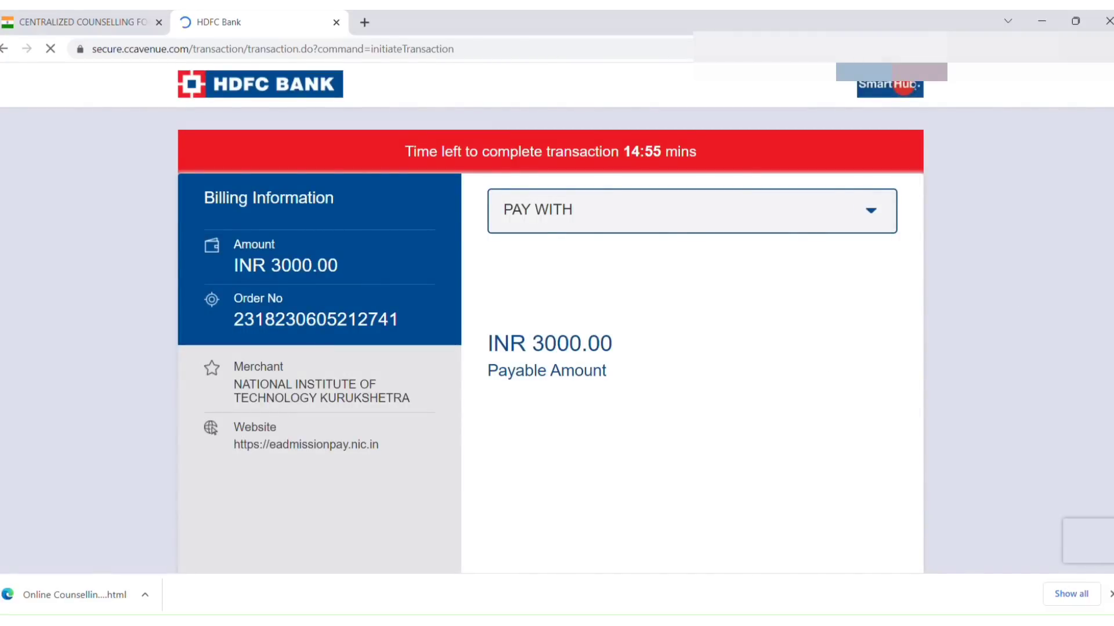
# Pay the registration fee by Unified Payment Interface (UPI) through Paytm and return to the counselling home page.
pyautogui.scroll(-3, 550, 316)
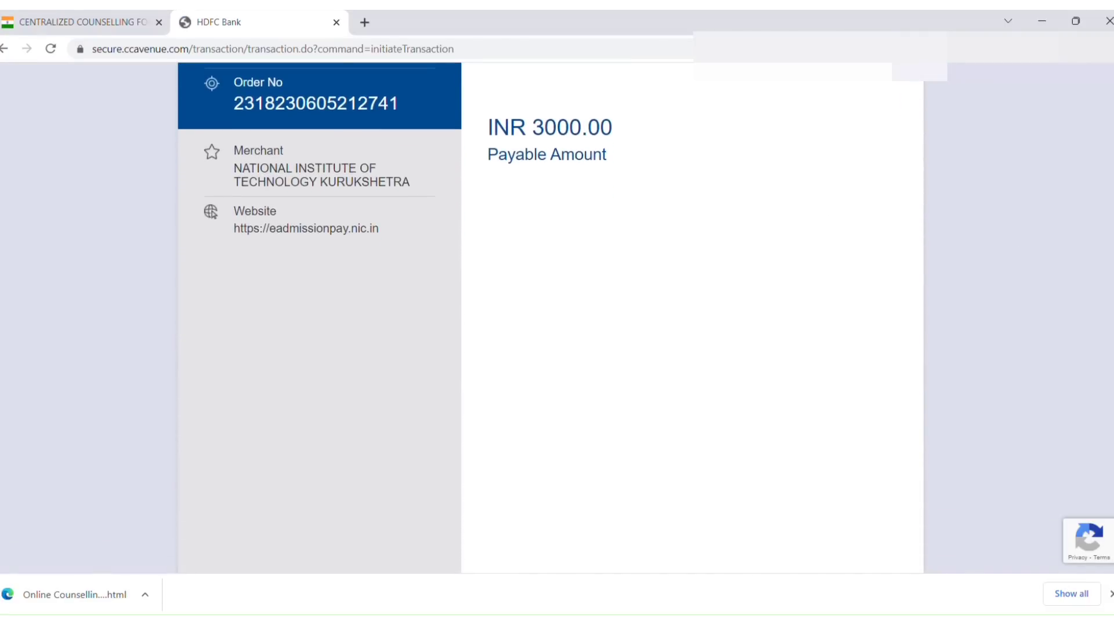
pyautogui.scroll(3, 550, 316)
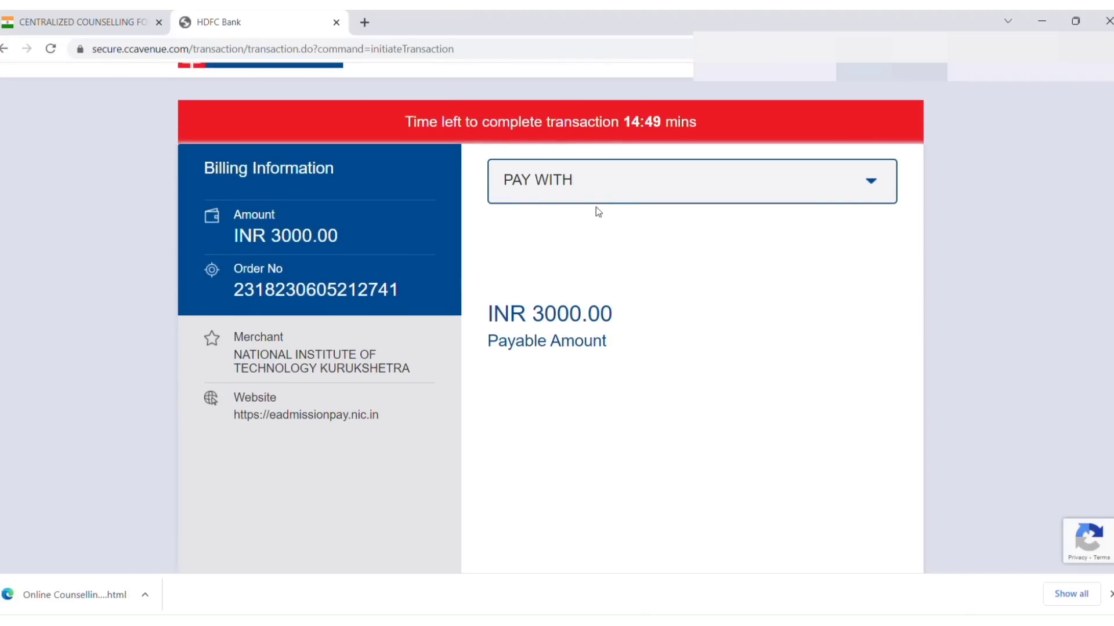
pyautogui.click(630, 190)
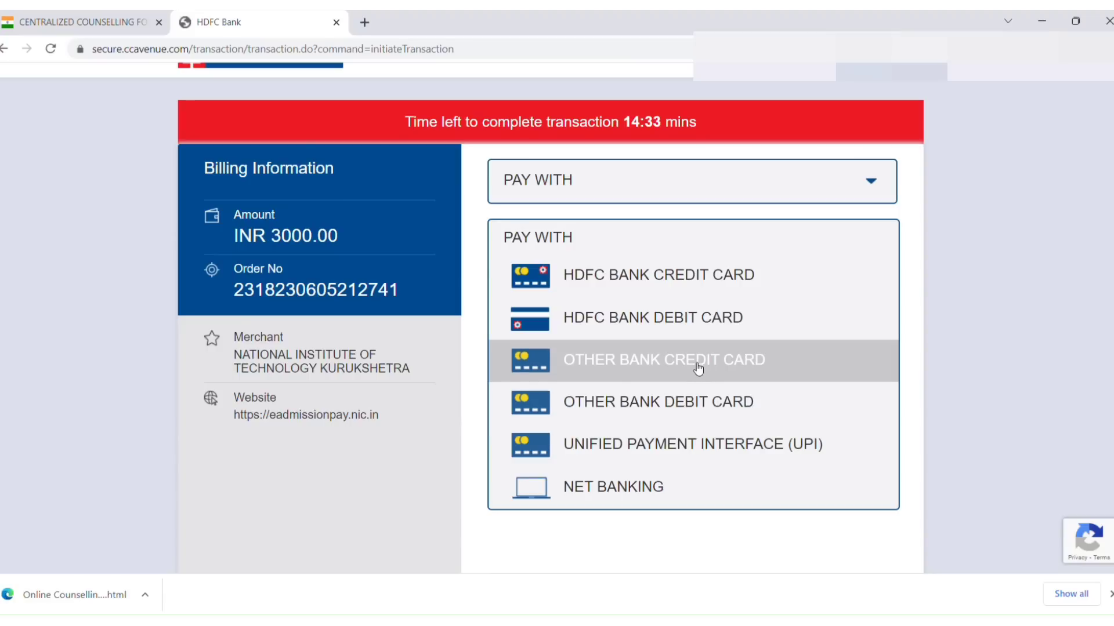
pyautogui.click(682, 445)
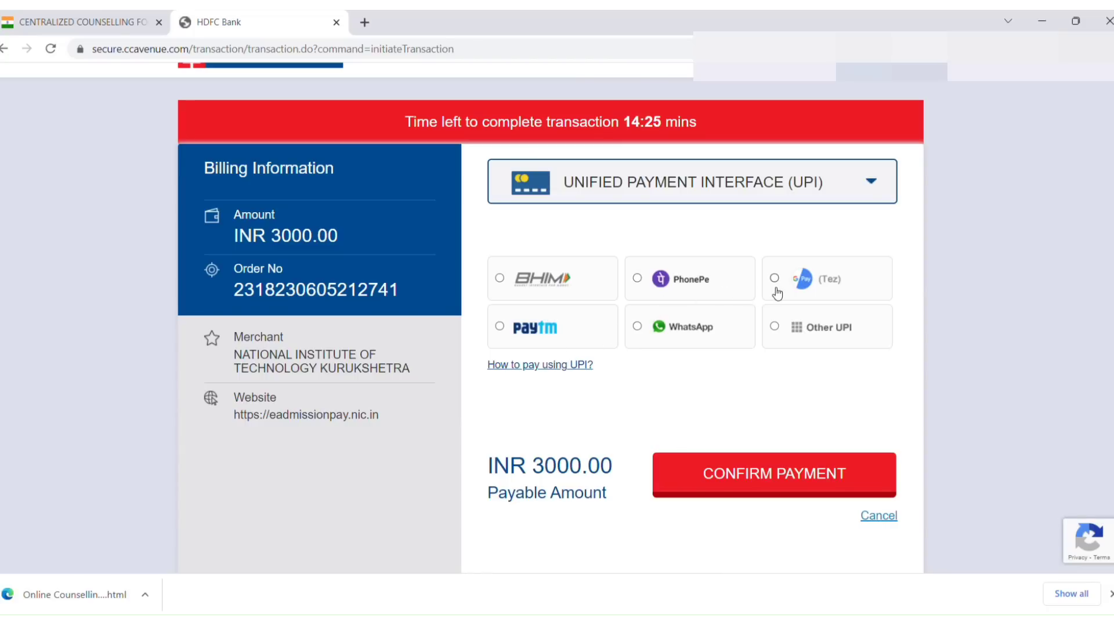
pyautogui.click(500, 329)
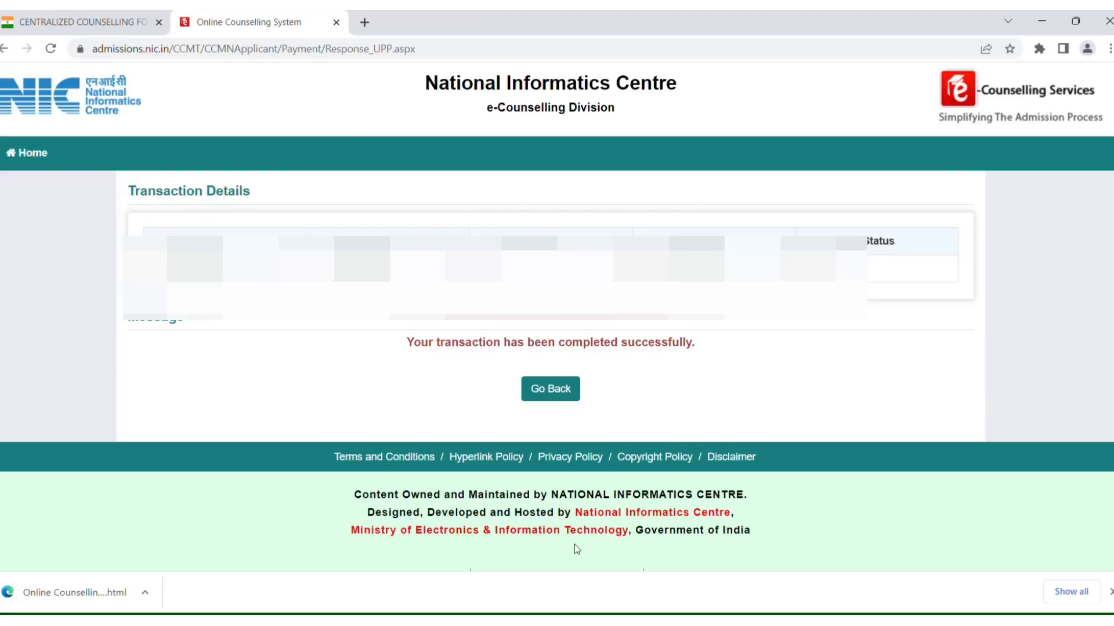
pyautogui.click(554, 391)
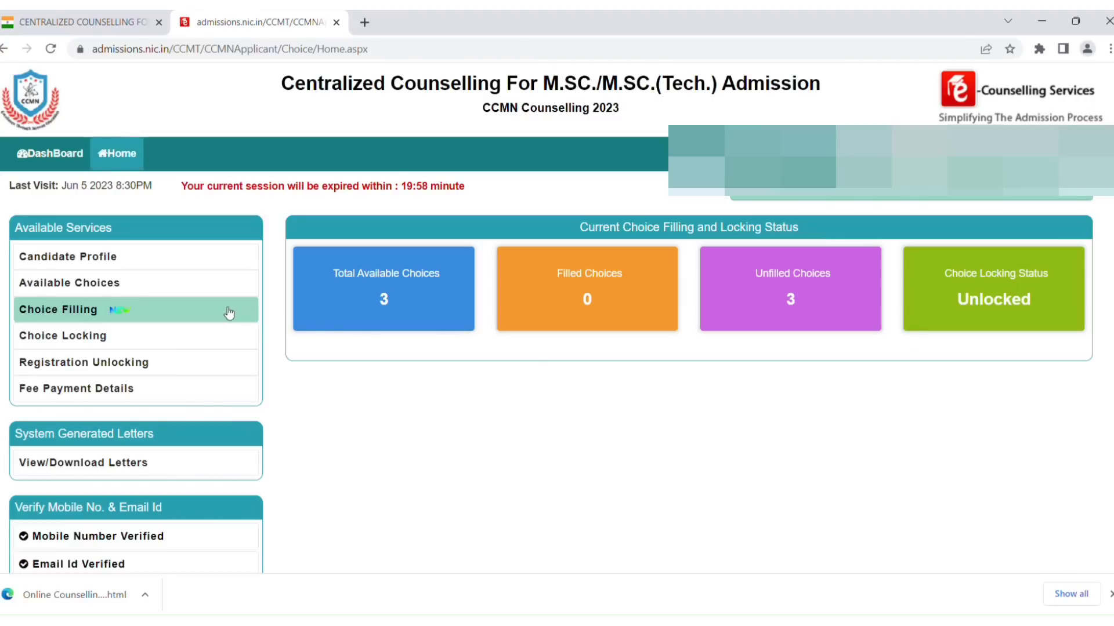
# Check the list of available choices and open Choice Filling, authenticating with the account password.
pyautogui.click(199, 290)
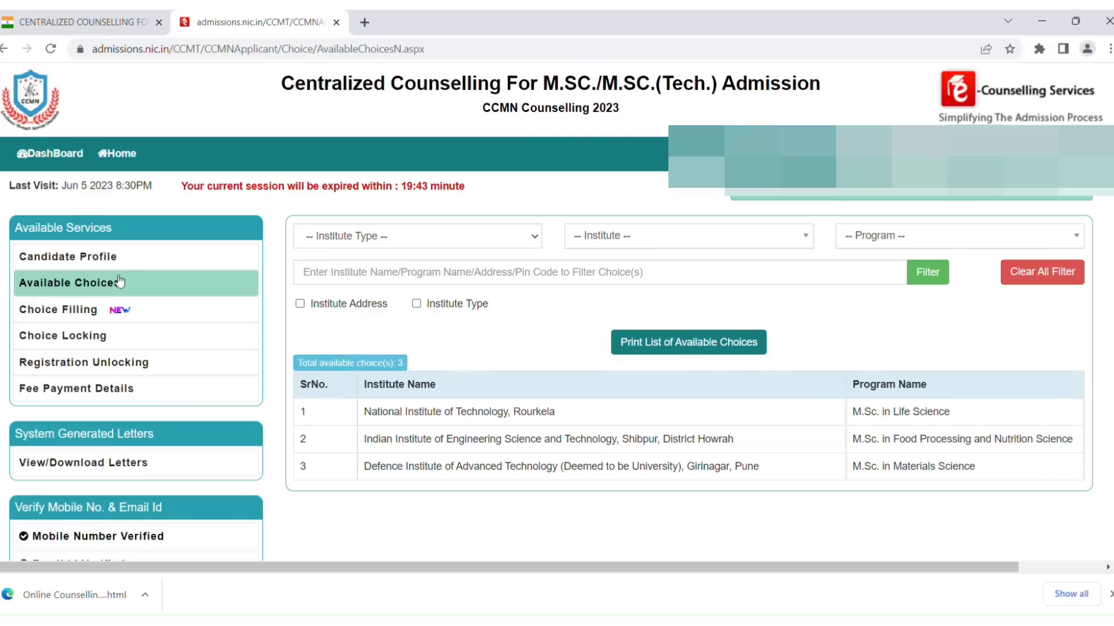
pyautogui.click(105, 311)
pyautogui.click(106, 311)
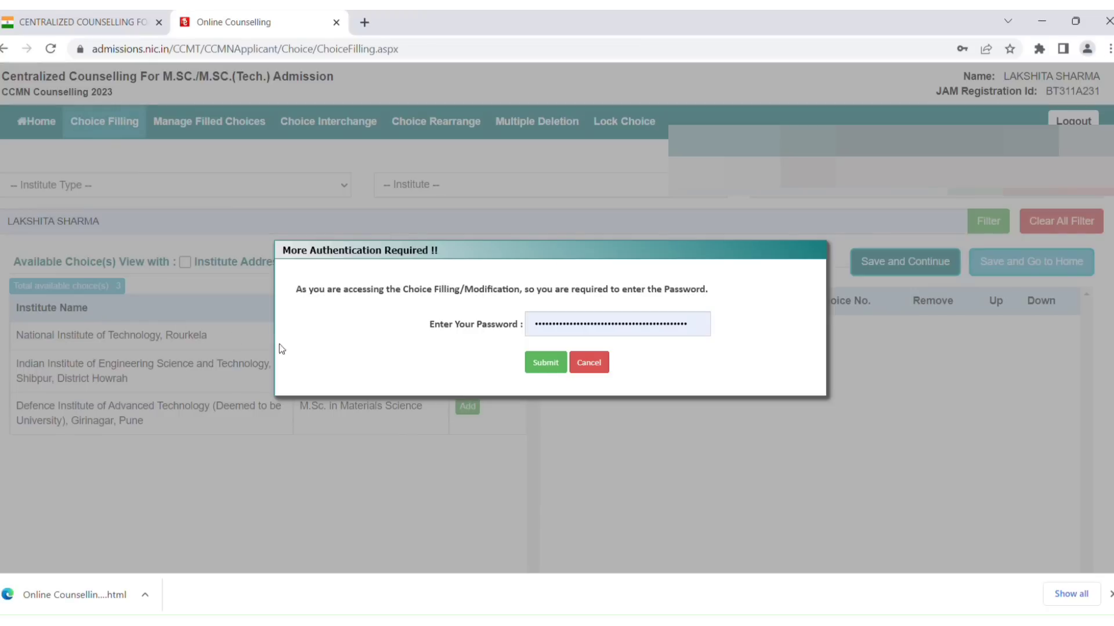
pyautogui.click(563, 364)
pyautogui.click(635, 134)
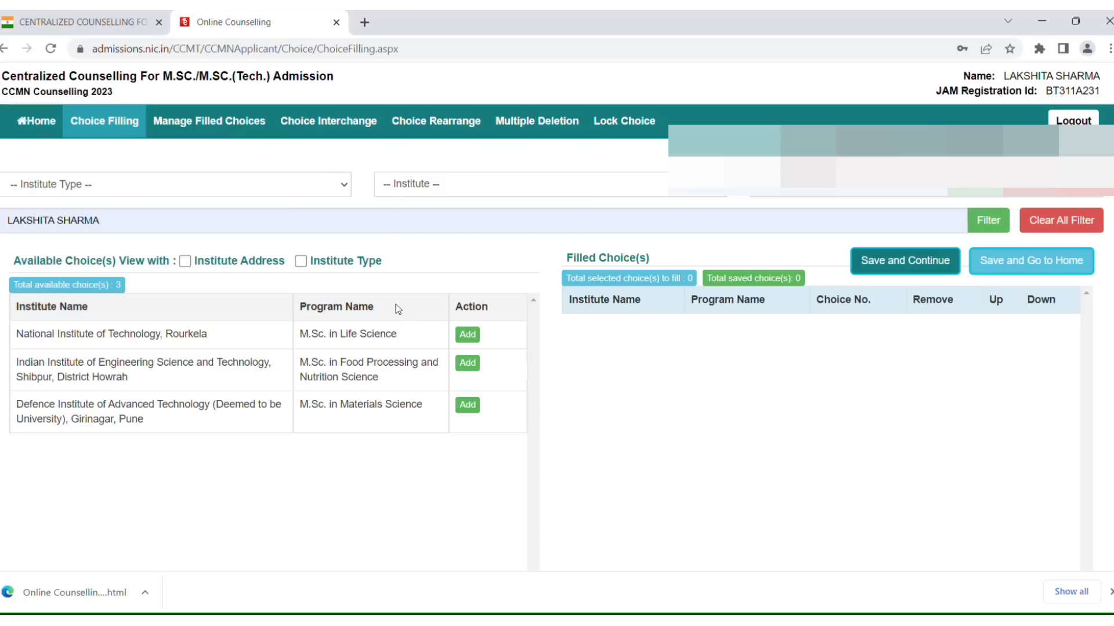
# Add NIT Rourkela's M.Sc. in Life Science and IIEST Shibpur's M.Sc. in Food Processing and Nutrition Science as choices, accepting their eligibility conditions.
pyautogui.click(467, 335)
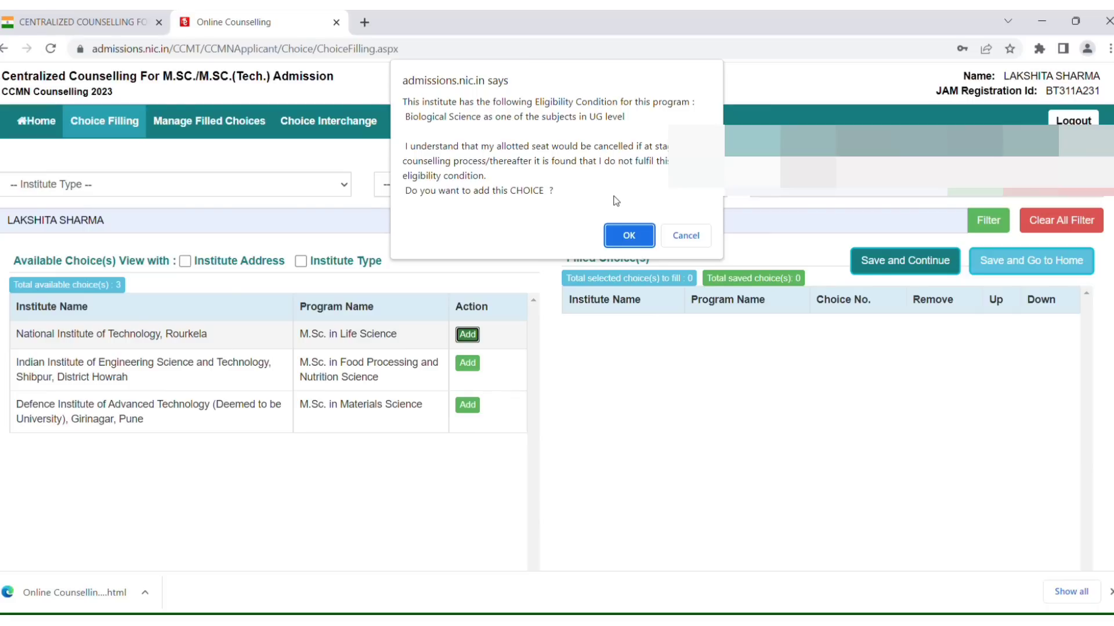
pyautogui.click(630, 233)
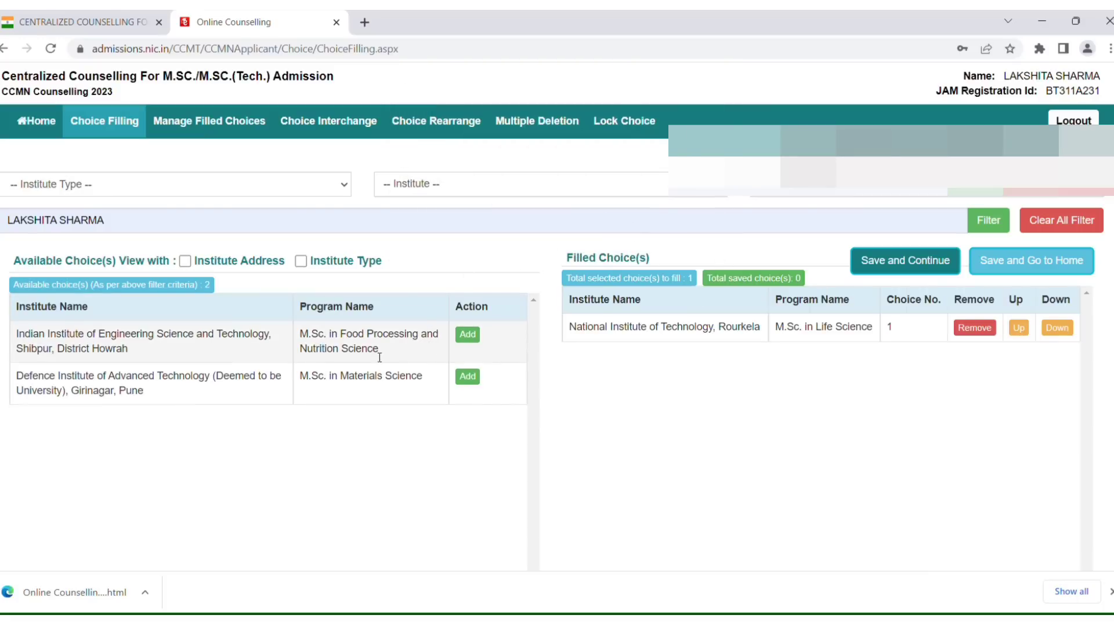
pyautogui.click(469, 336)
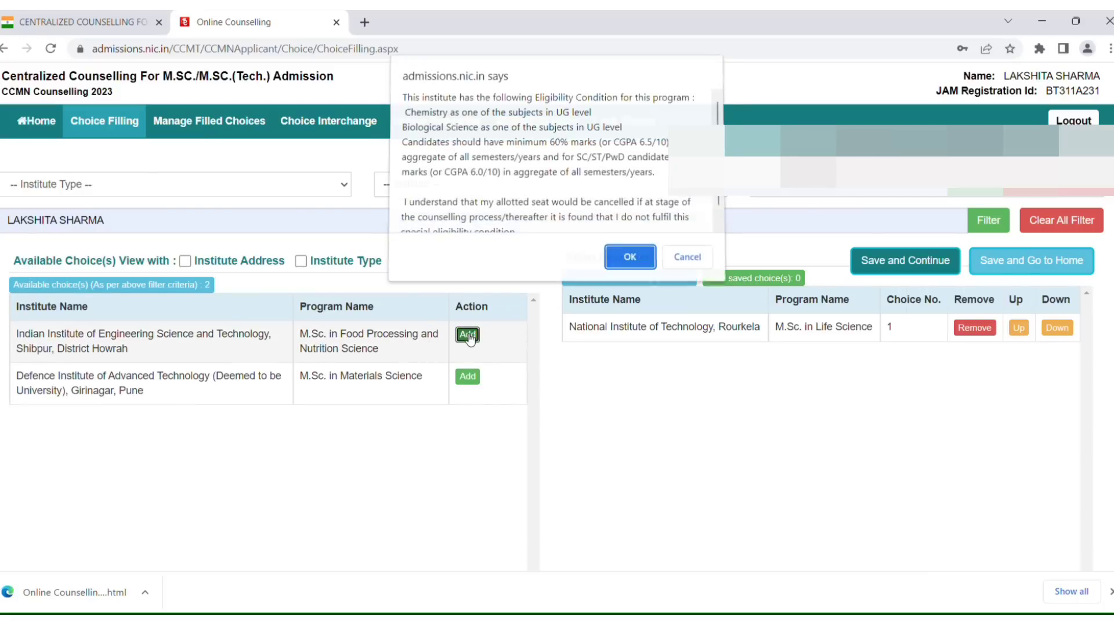
pyautogui.click(629, 260)
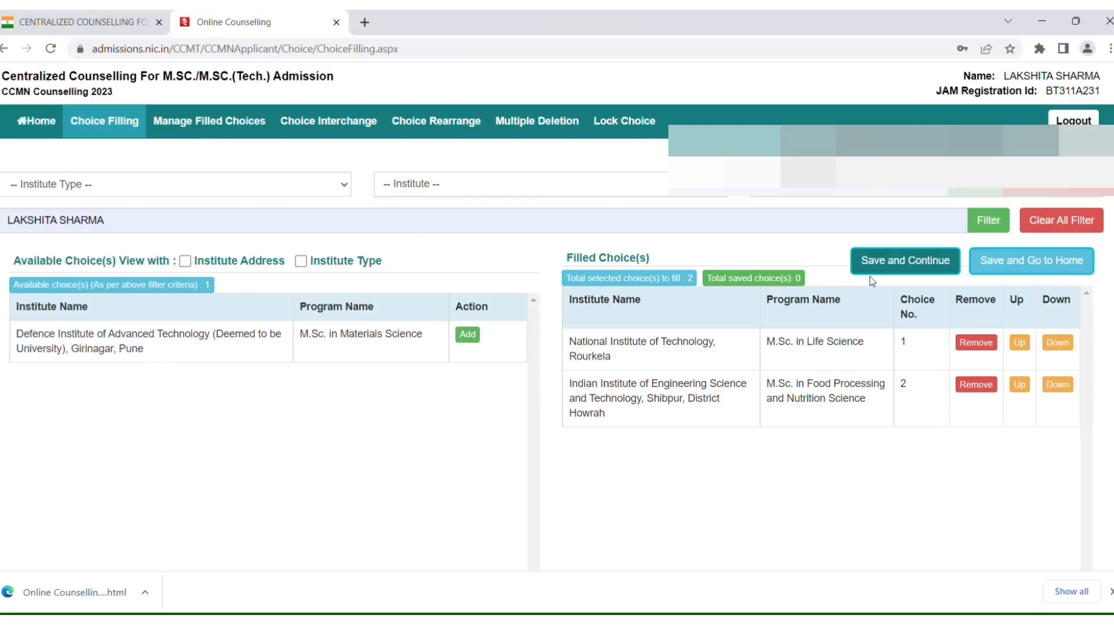
# Save the filled choices and return to the home page with its choice filling and locking status.
pyautogui.click(935, 264)
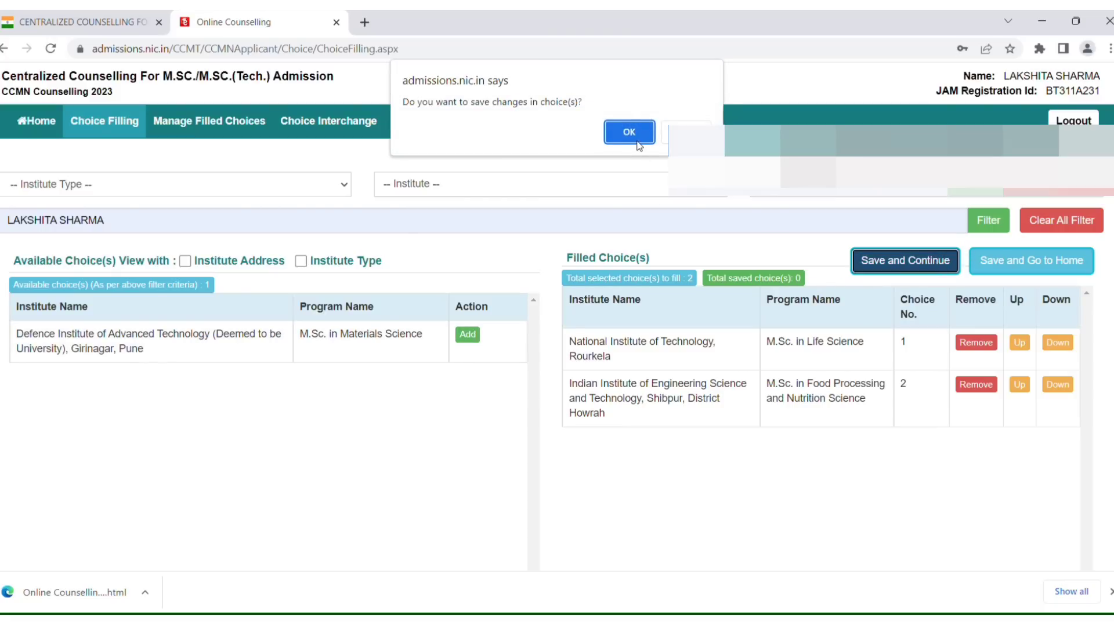
pyautogui.click(636, 142)
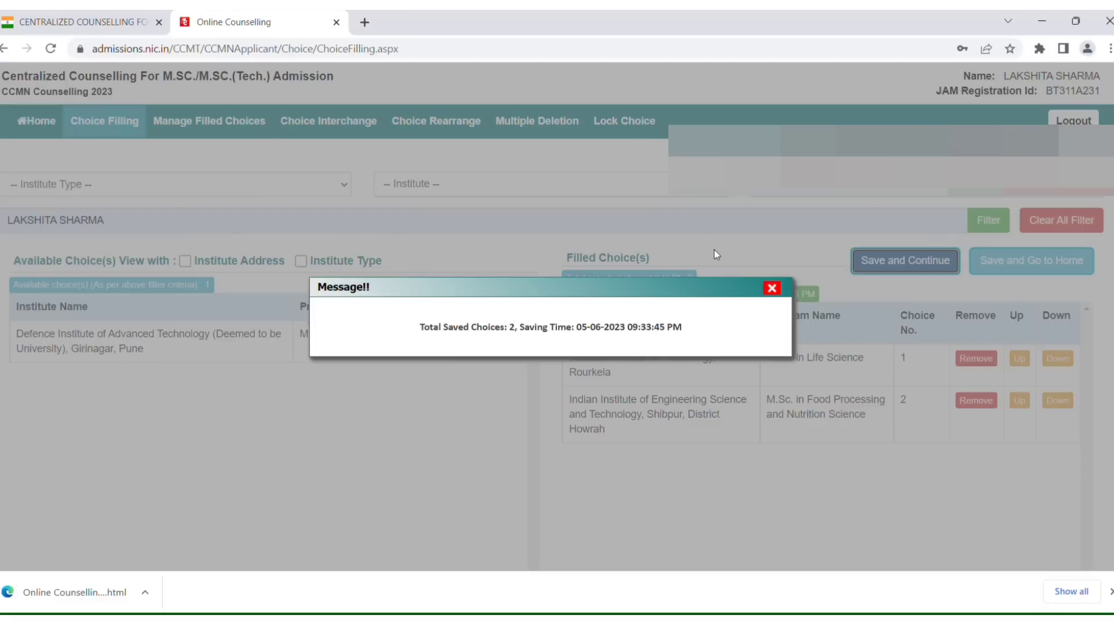
pyautogui.click(772, 291)
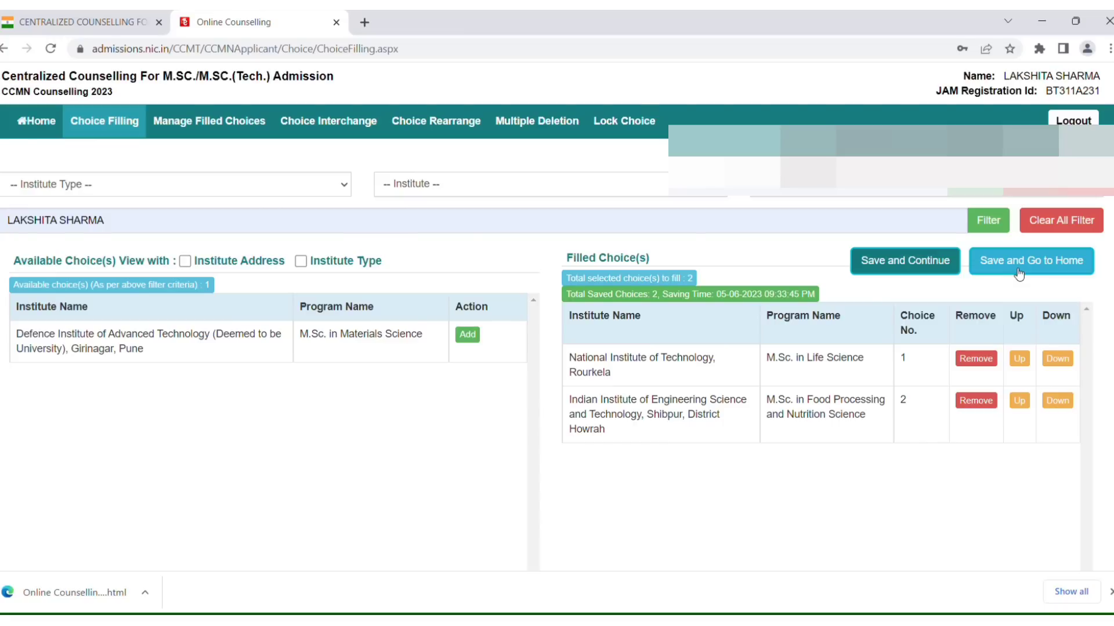
pyautogui.click(1019, 272)
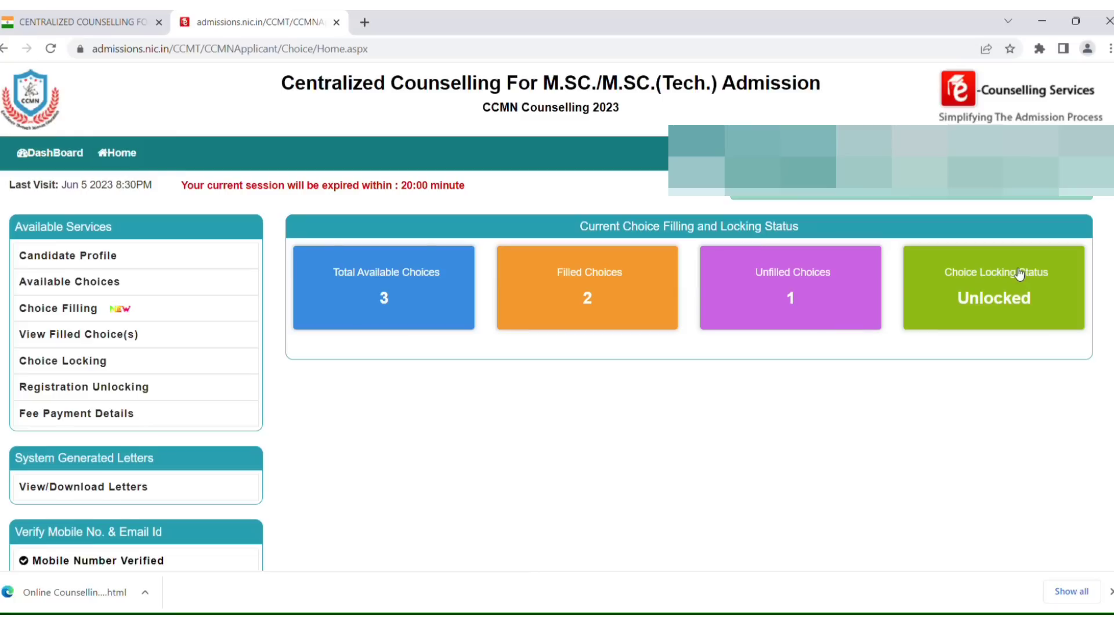